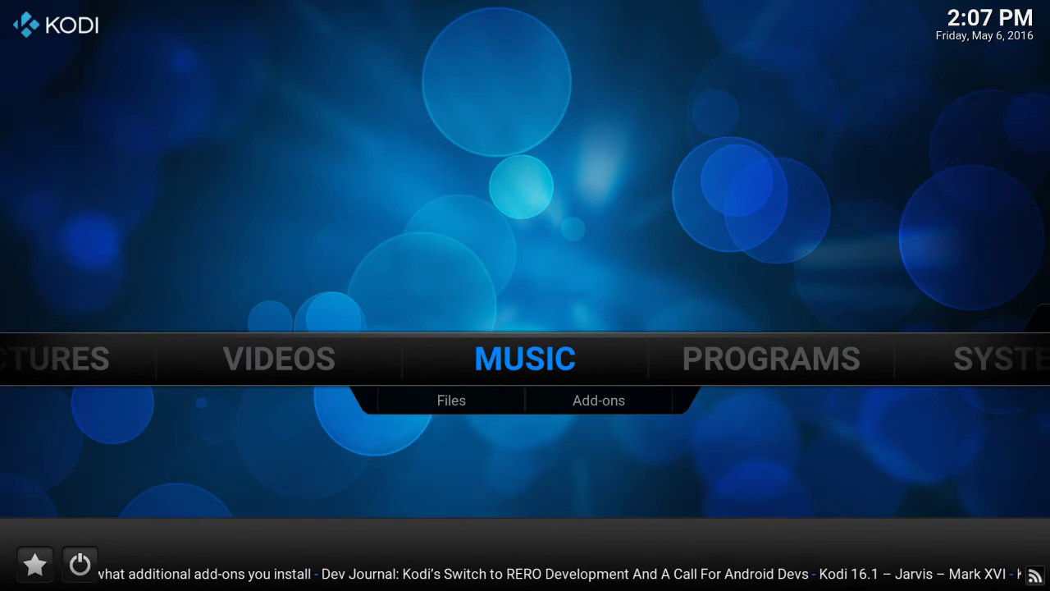
Step: Open the File manager from the SYSTEM menu and begin adding a new source
key("Right")
key("Right")
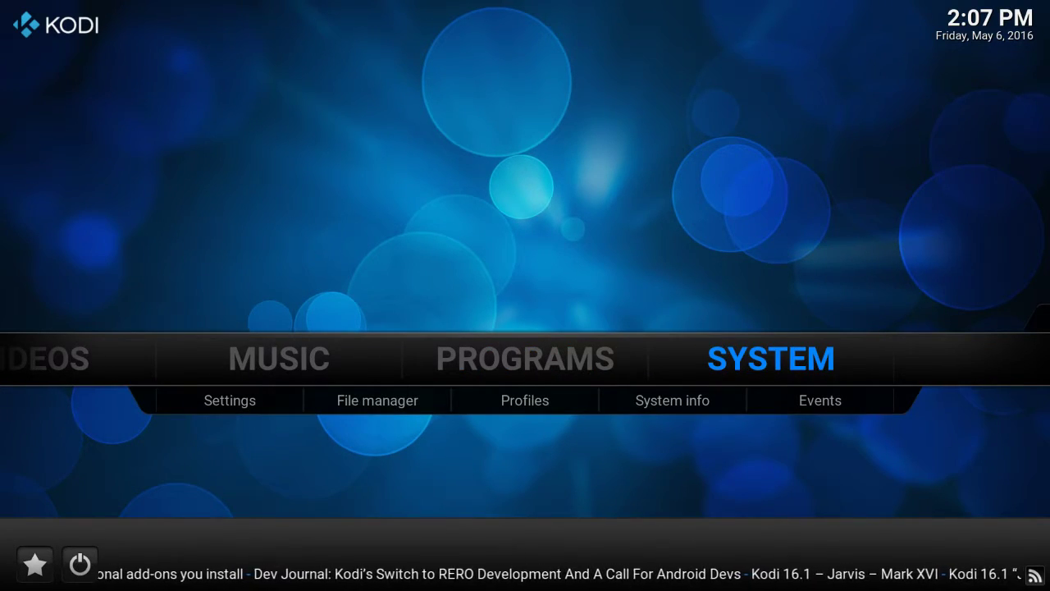
key("Down")
key("Right")
key("Return")
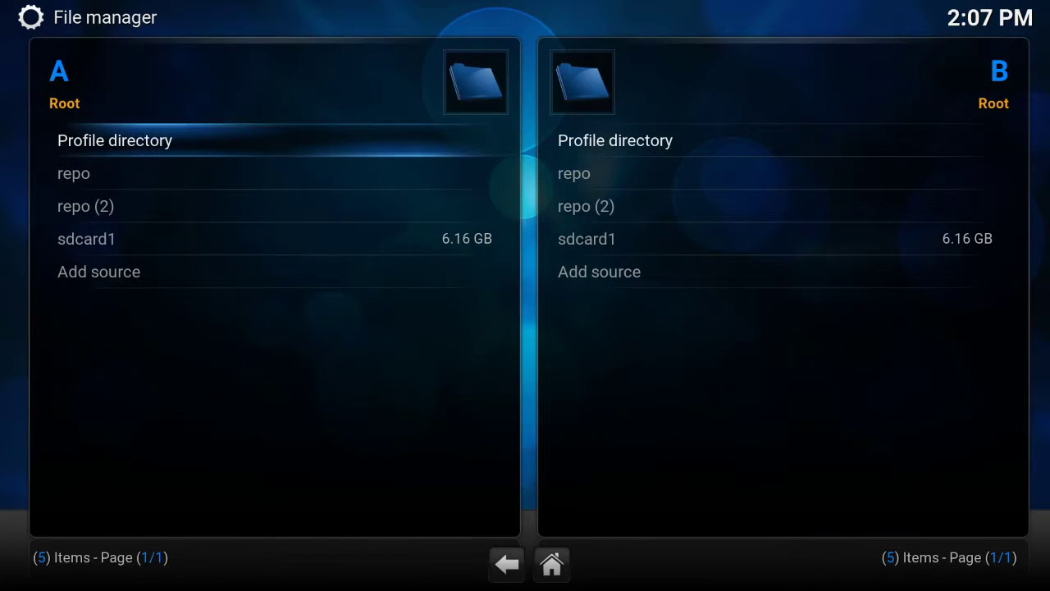
key("Up")
key("Return")
key("Return")
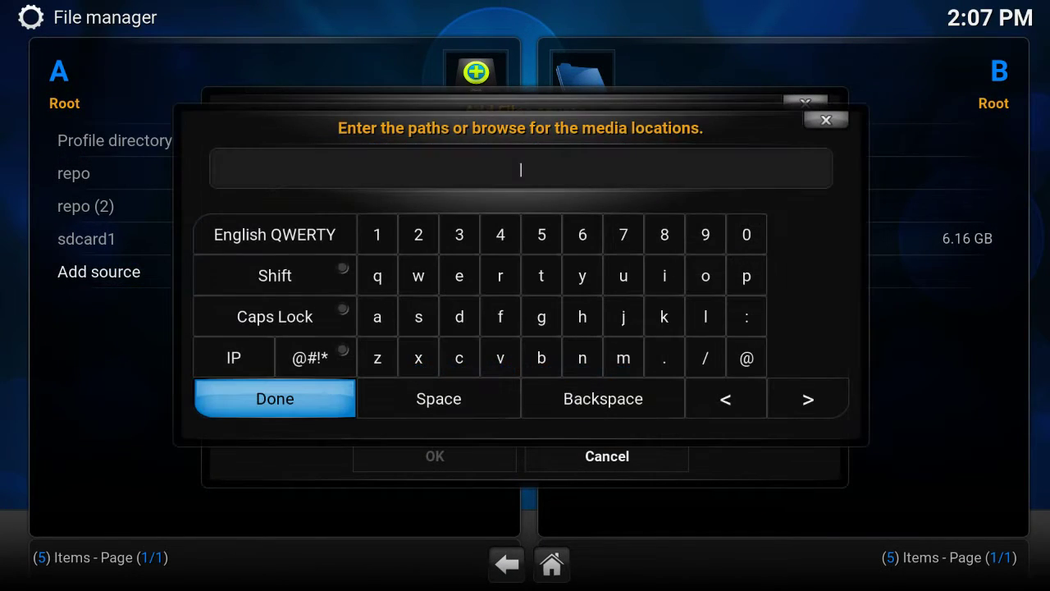
type("http")
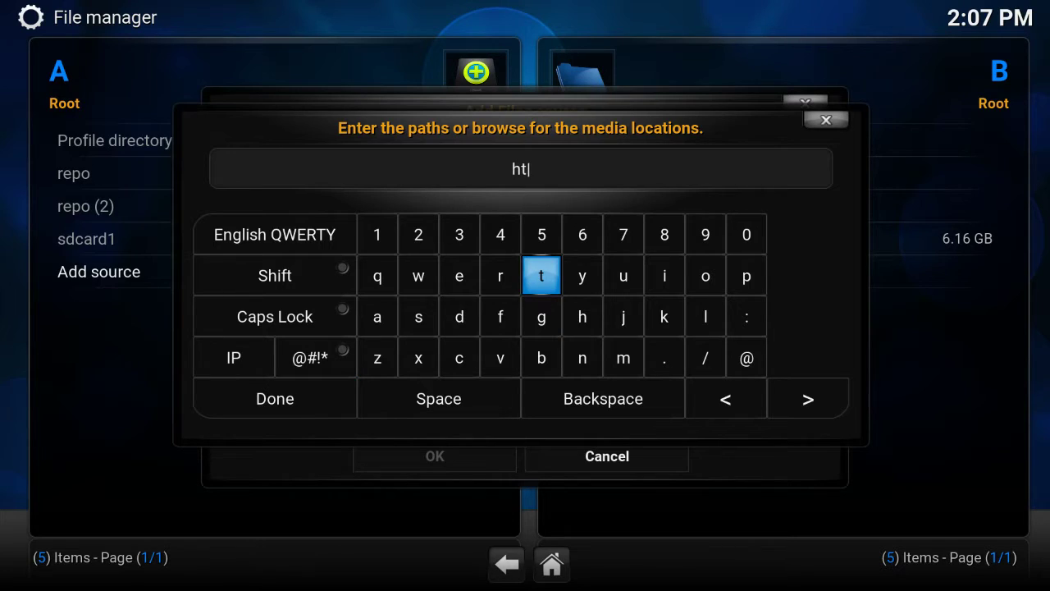
type("://")
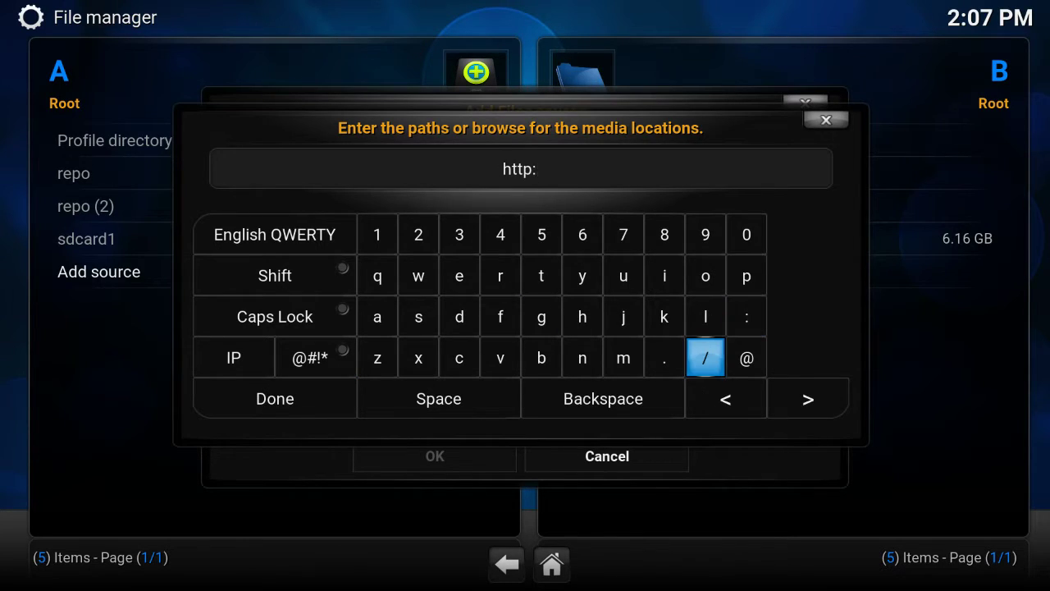
type("ar")
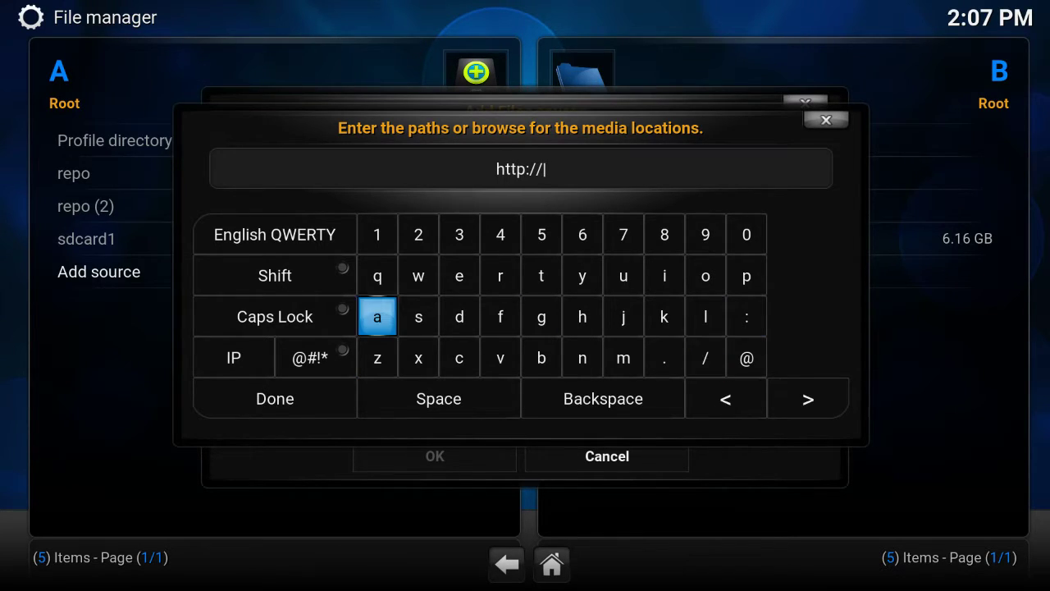
type("chite")
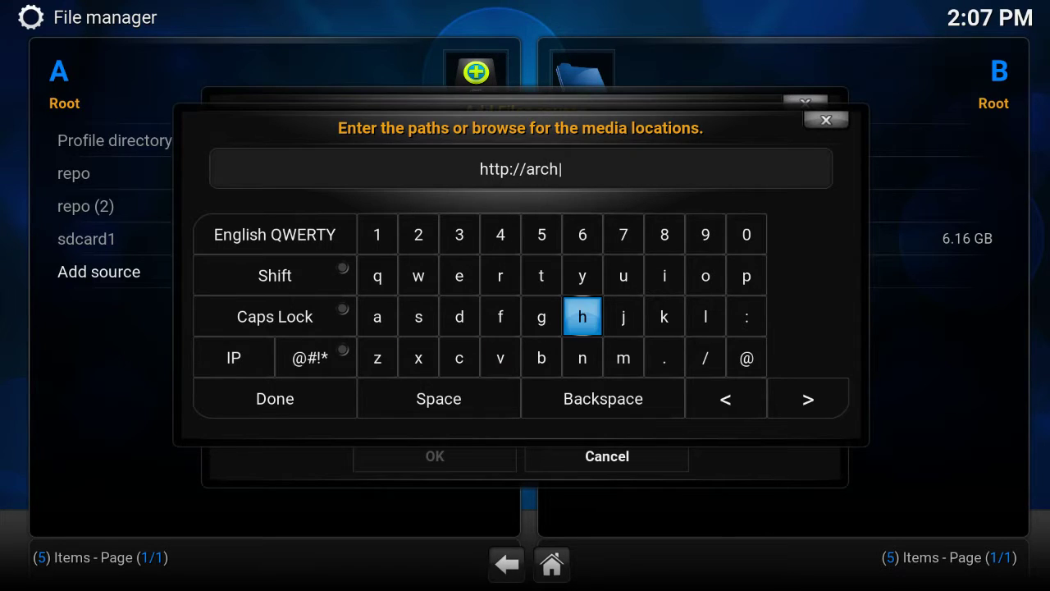
type("cts")
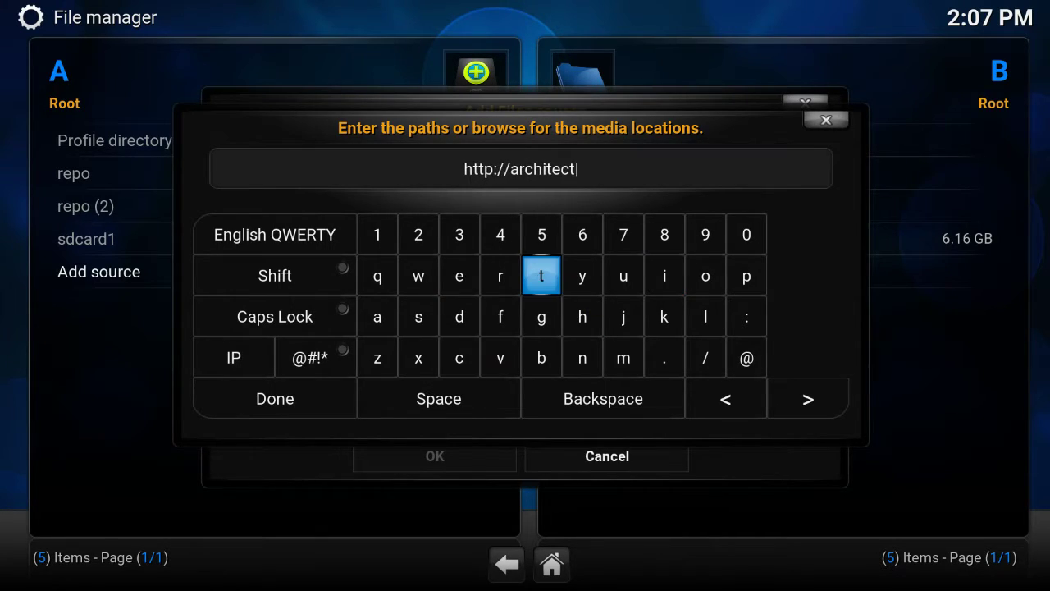
type(".x1")
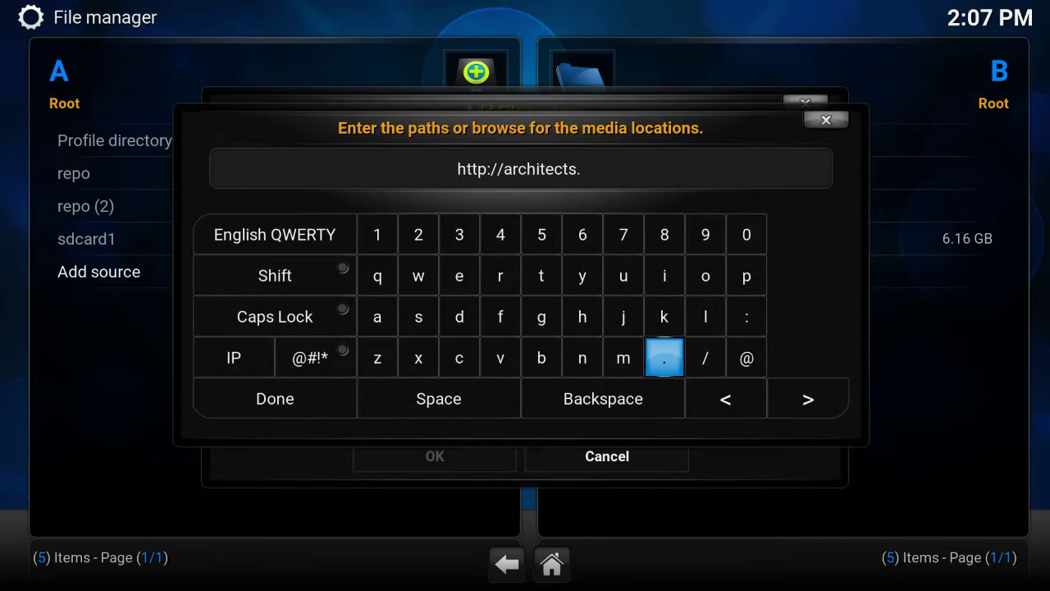
type("0hos")
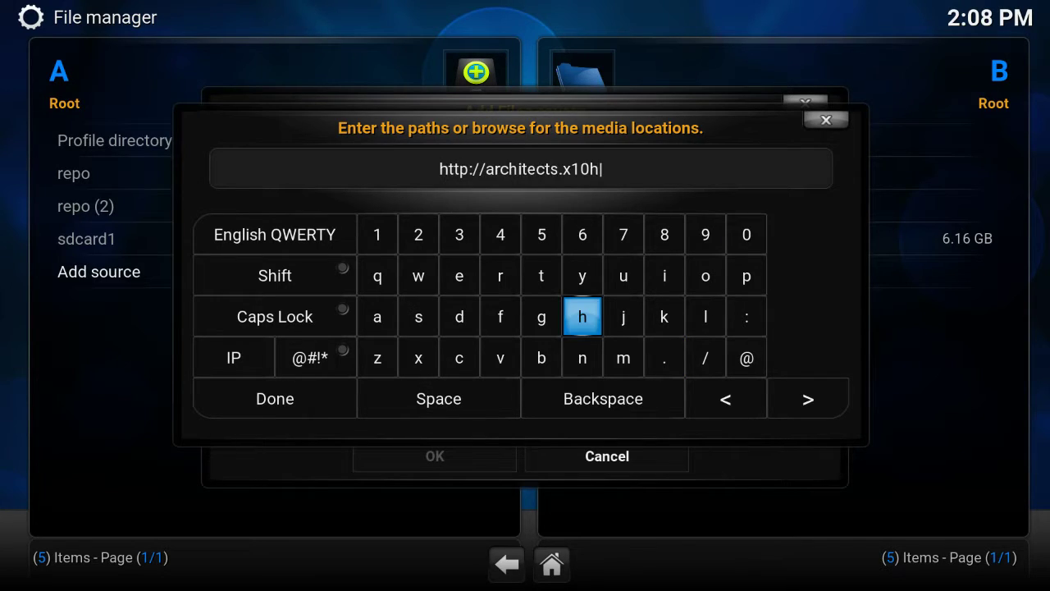
type("t.c")
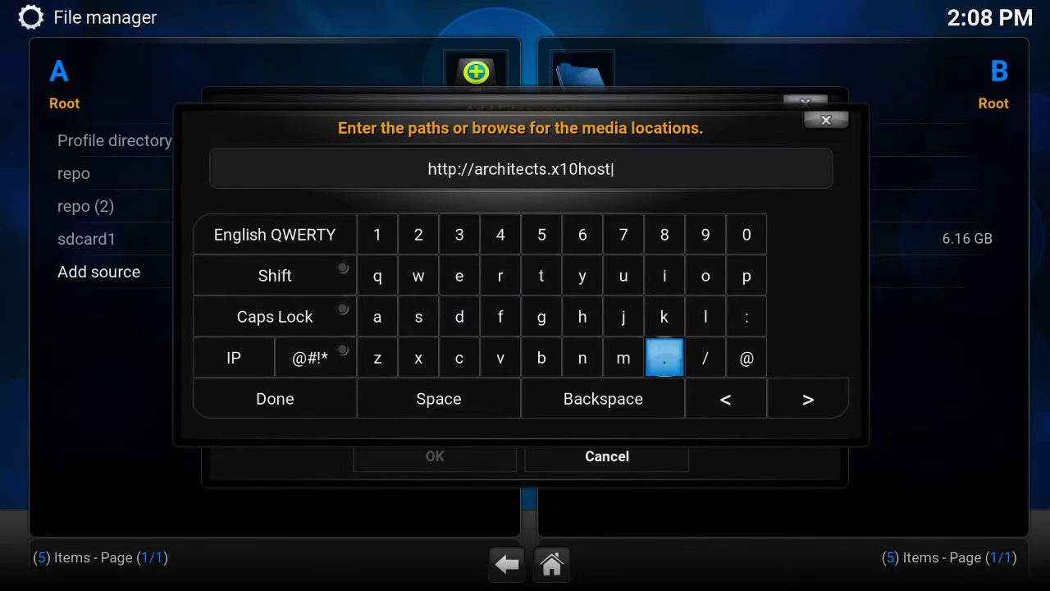
type("om")
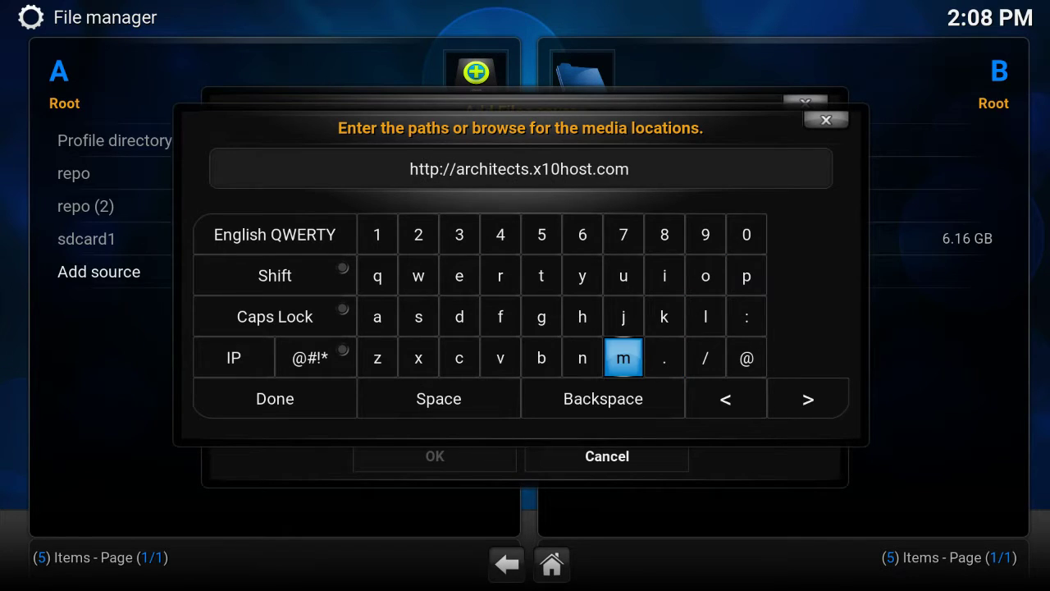
type("/repo")
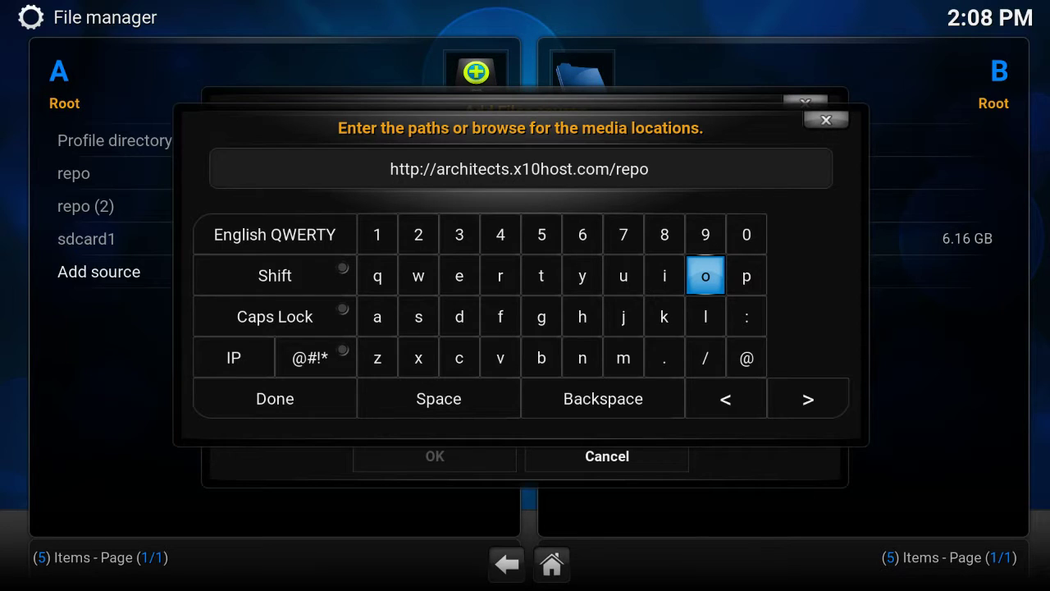
left_click(275, 398)
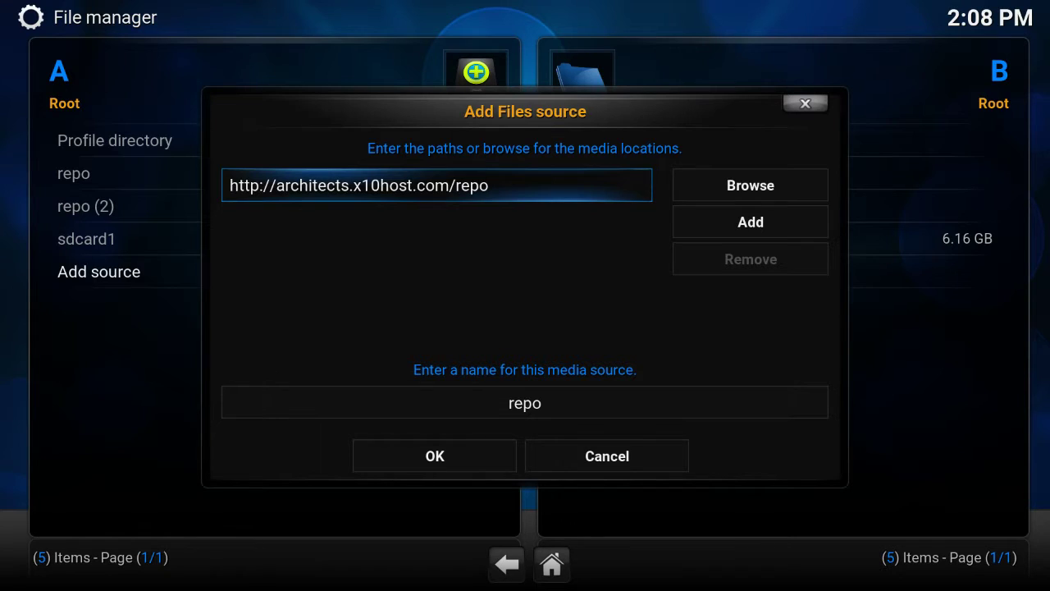
left_click(525, 403)
Step: Rename the source from 'repo' to 'xhoan', save it, and head back toward the home screen
key("Right")
key("Right")
key("Return")
key("Return")
key("Return")
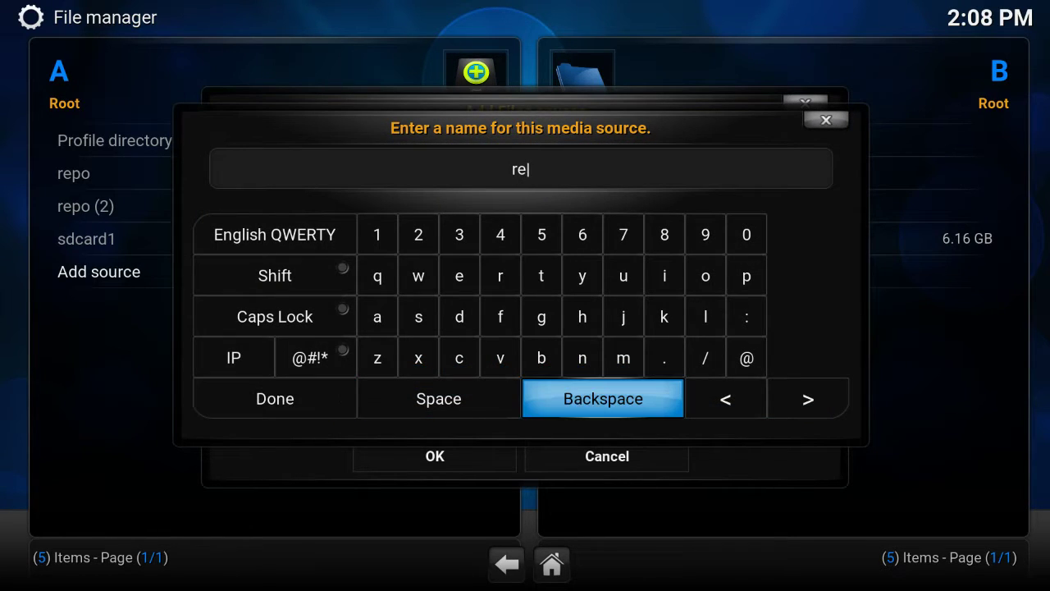
type("xho")
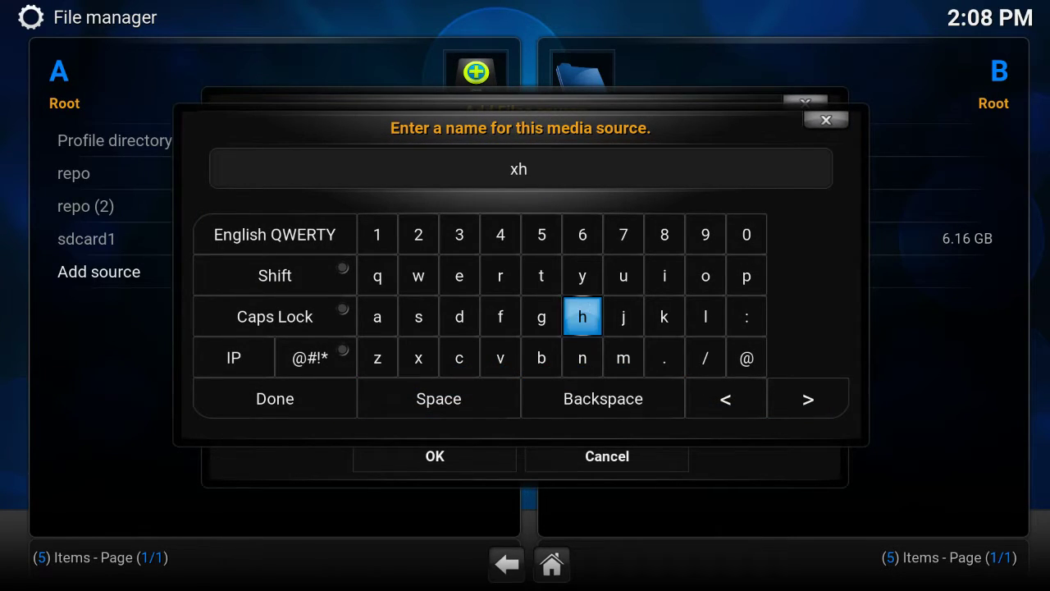
type("an")
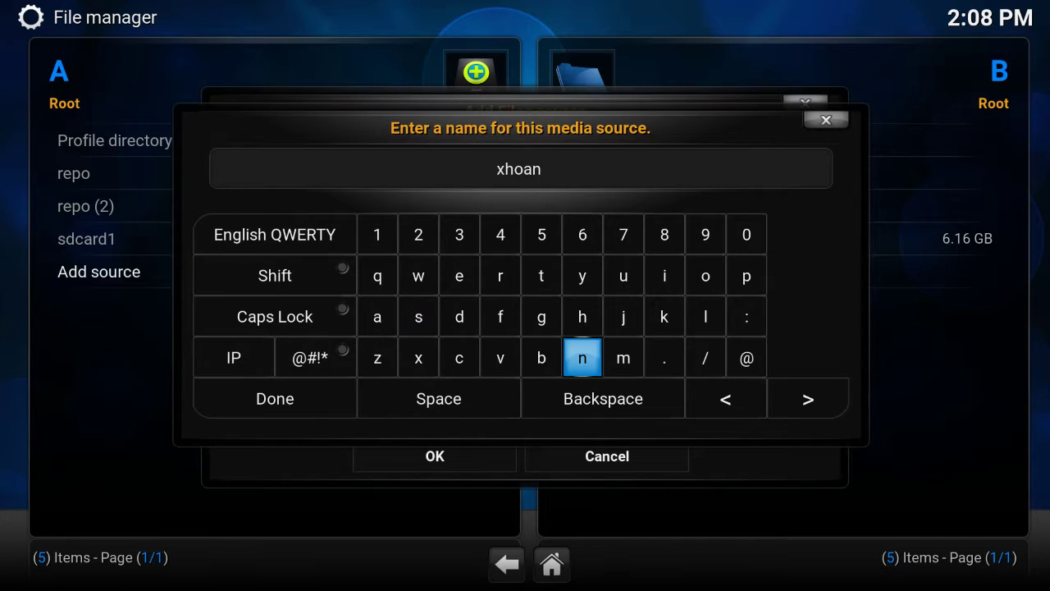
key("Return")
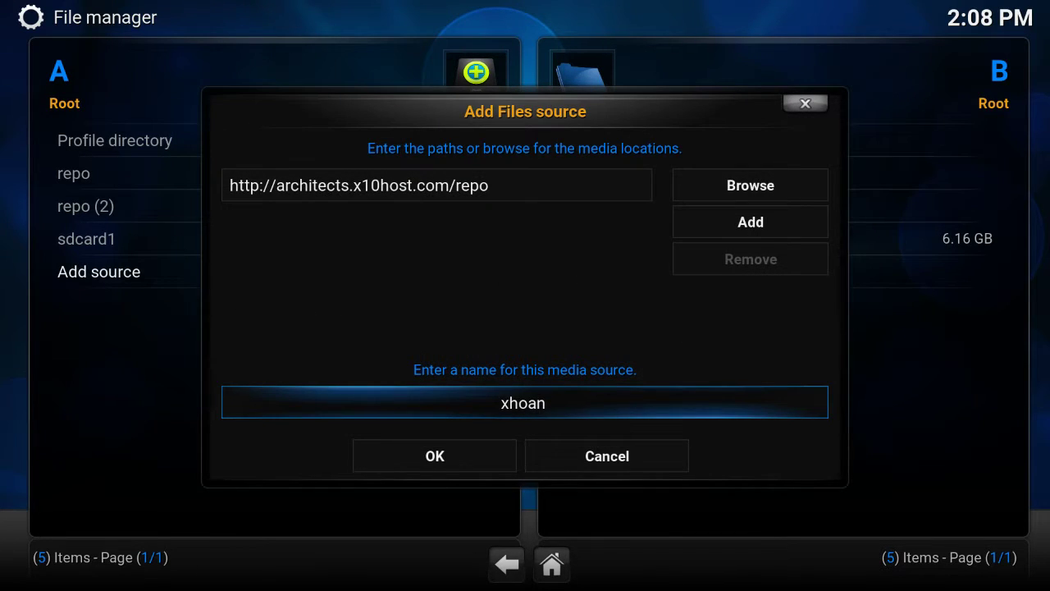
key("Down")
key("Return")
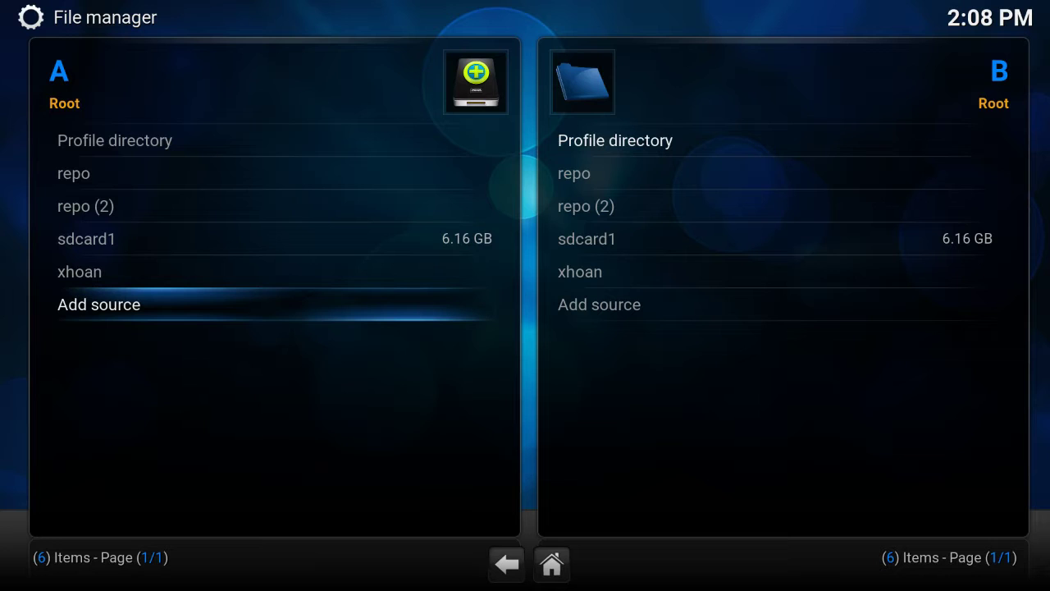
key("Down")
Step: Go to System > Settings > Add-ons and dismiss the first-run help message
key("Return")
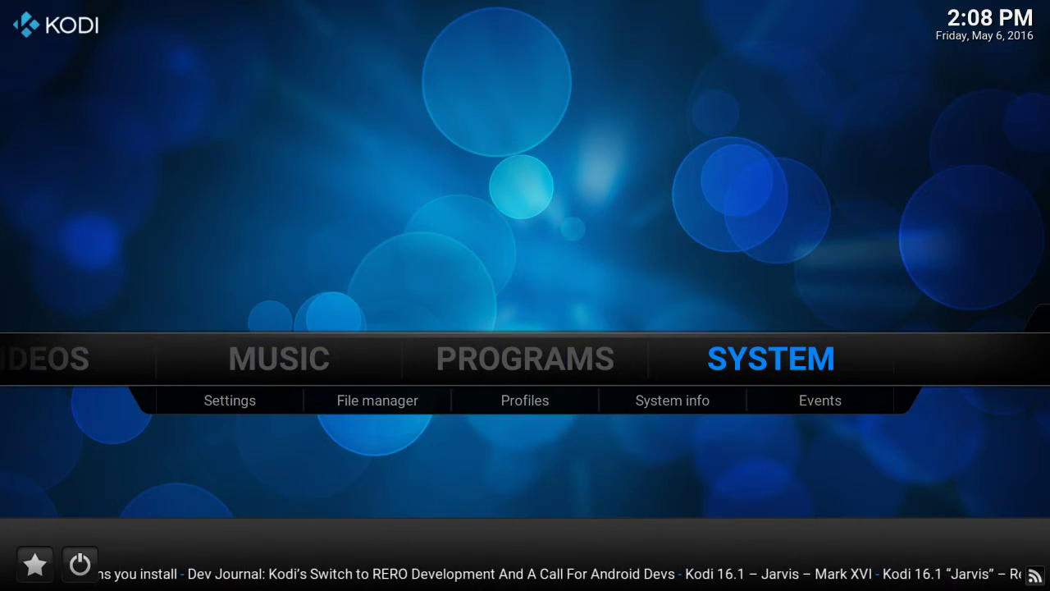
key("Return")
key("Down")
key("Down")
key("Down")
key("Return")
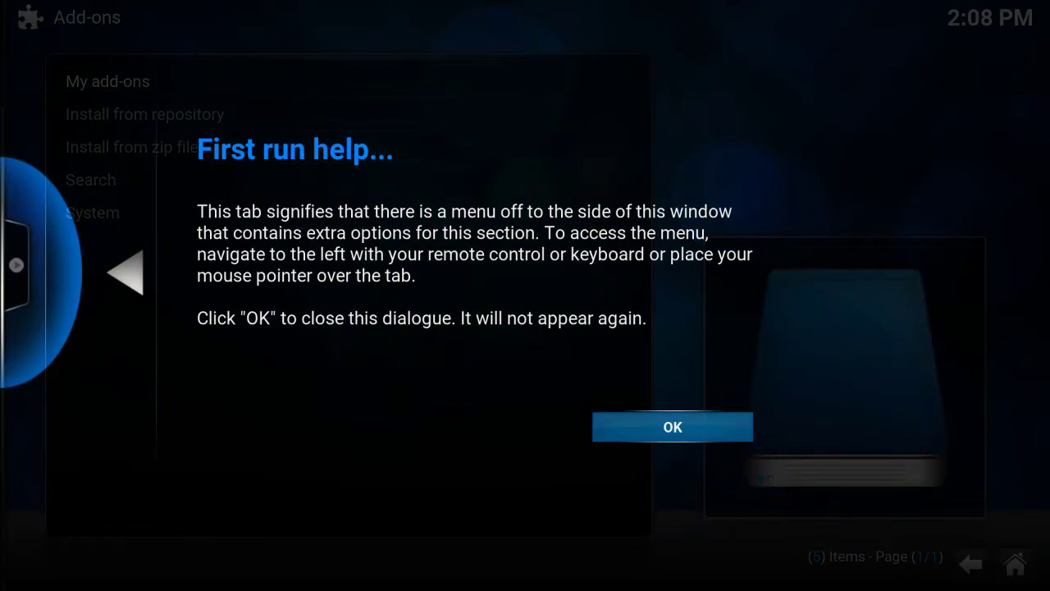
key("Return")
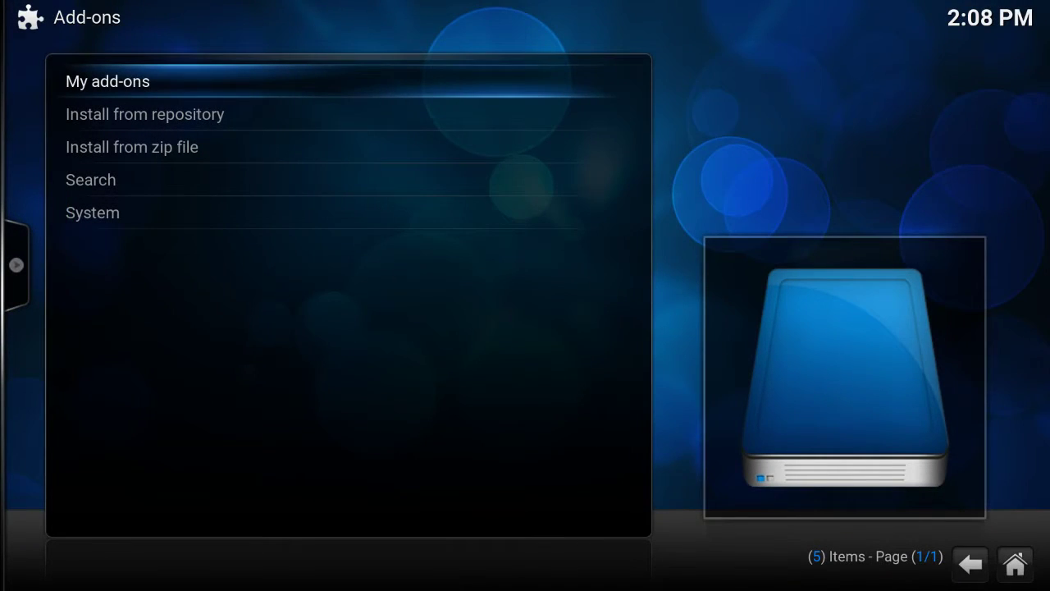
Step: Install repository.XHOANS-0.1.0.zip from the xhoan source using Install from zip file
key("Down")
key("Down")
key("Return")
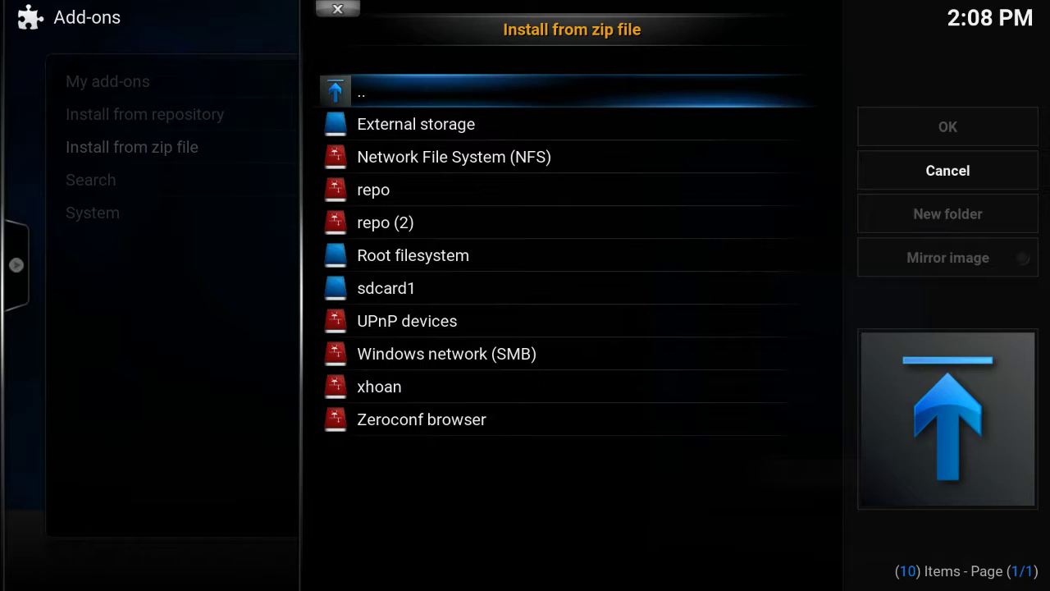
key("Up")
key("Up")
key("Return")
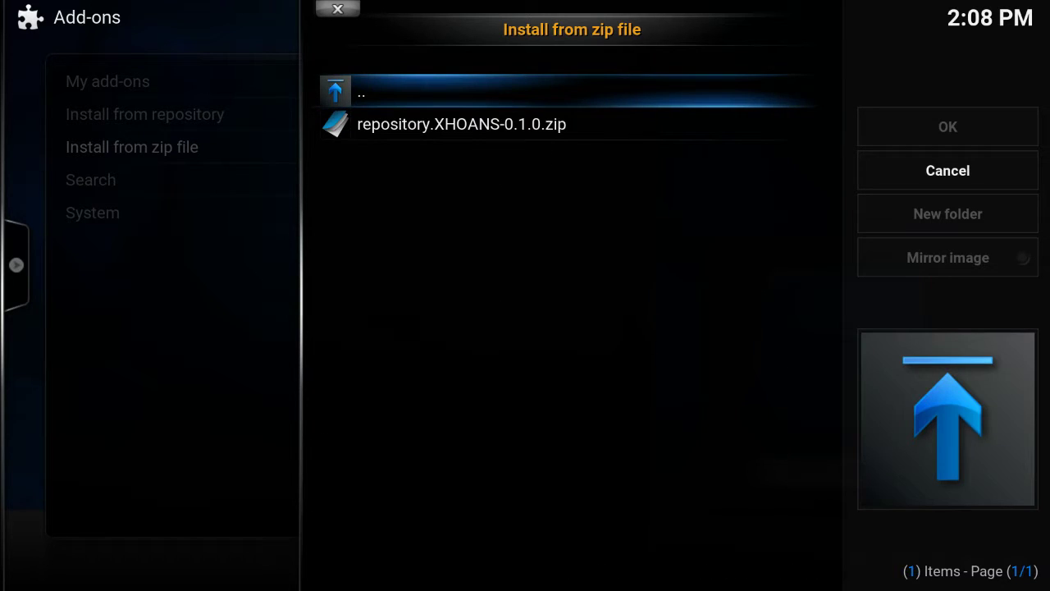
key("Down")
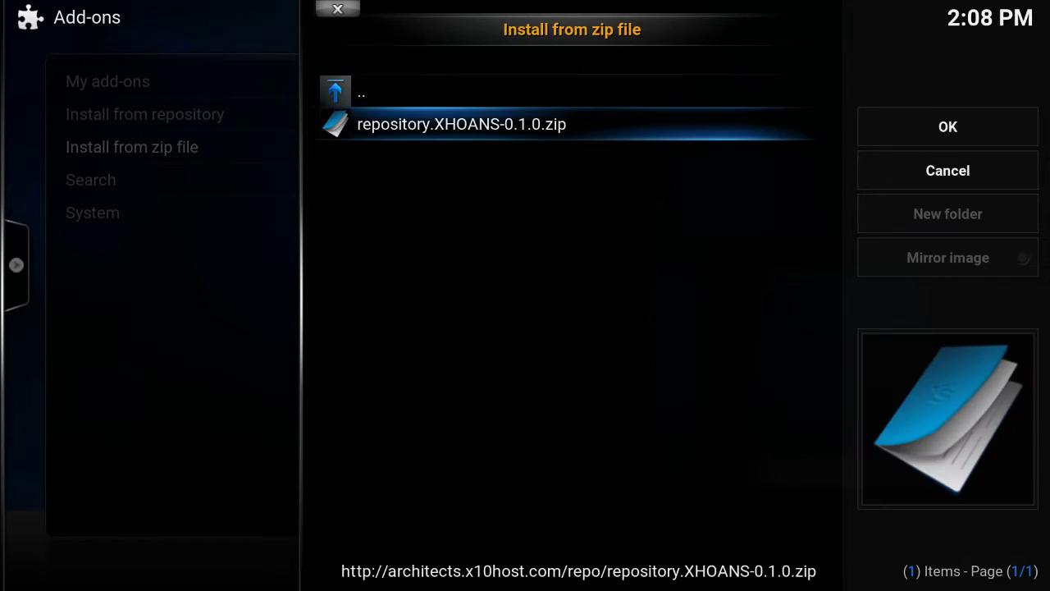
key("Return")
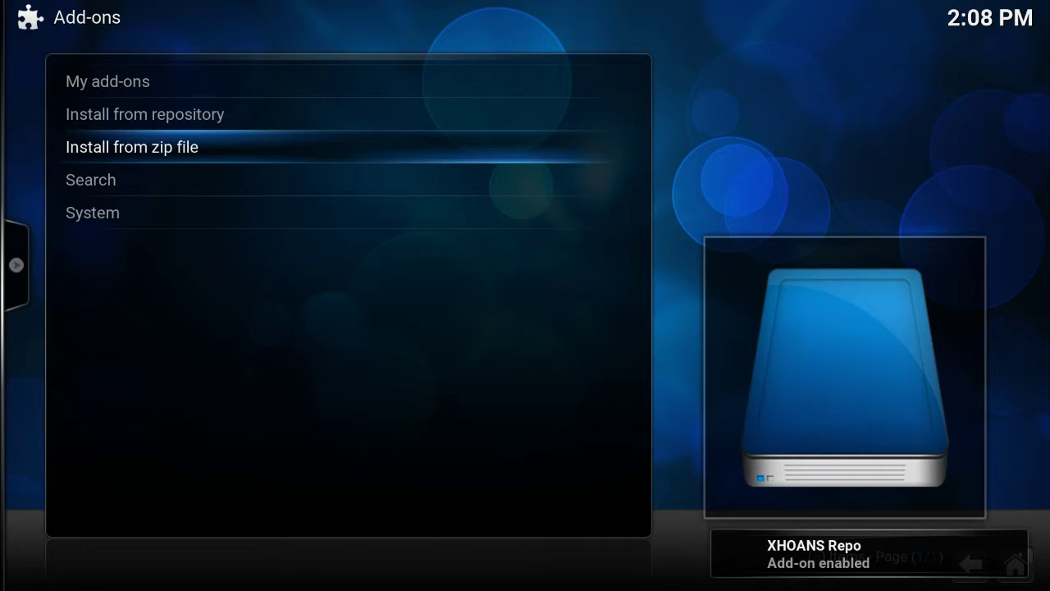
Step: Browse the XHOANS Repo's video add-ons from the installed repositories
key("Up")
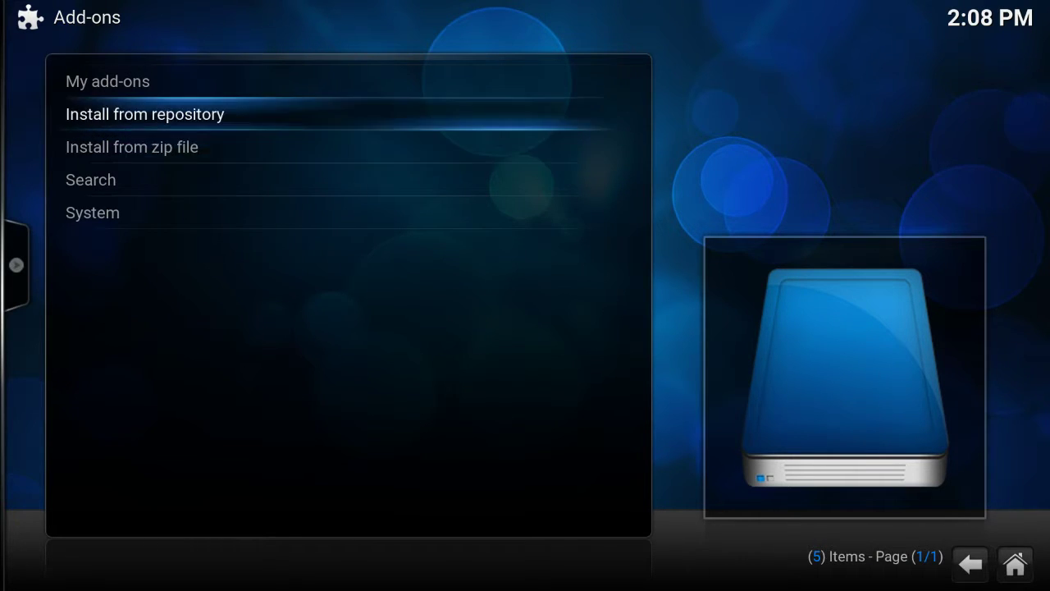
key("Return")
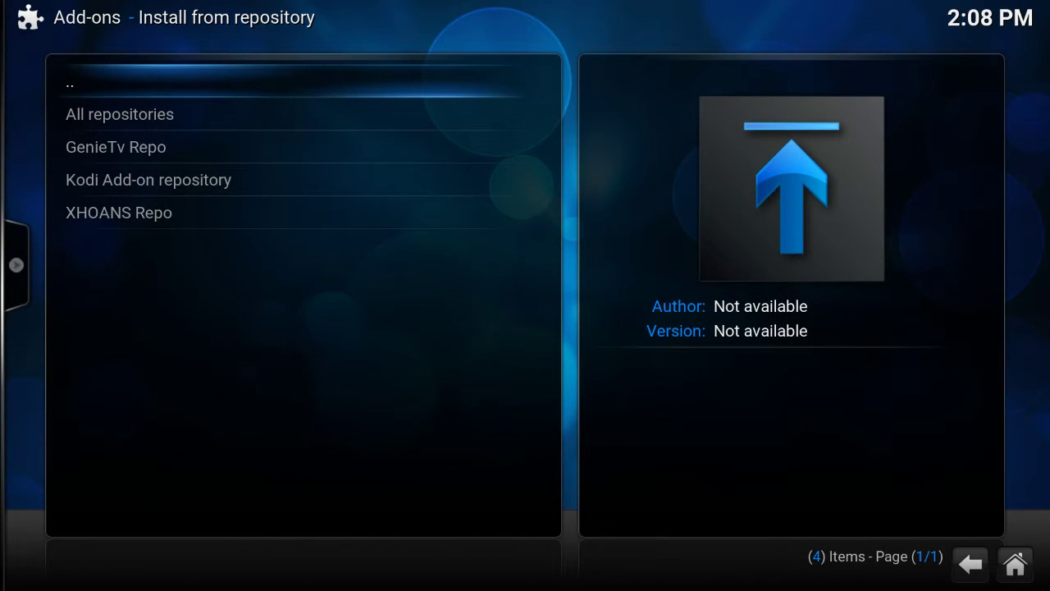
key("Up")
key("Return")
key("Up")
key("Return")
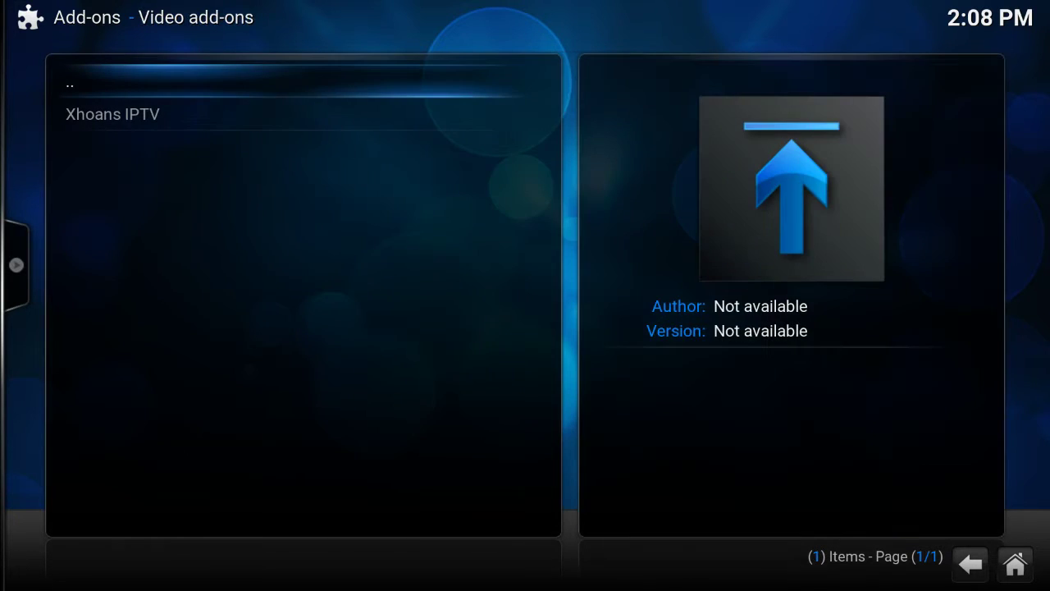
Step: Install the Xhoans IPTV add-on, open it and select its Tv Guide entry
key("Down")
key("Return")
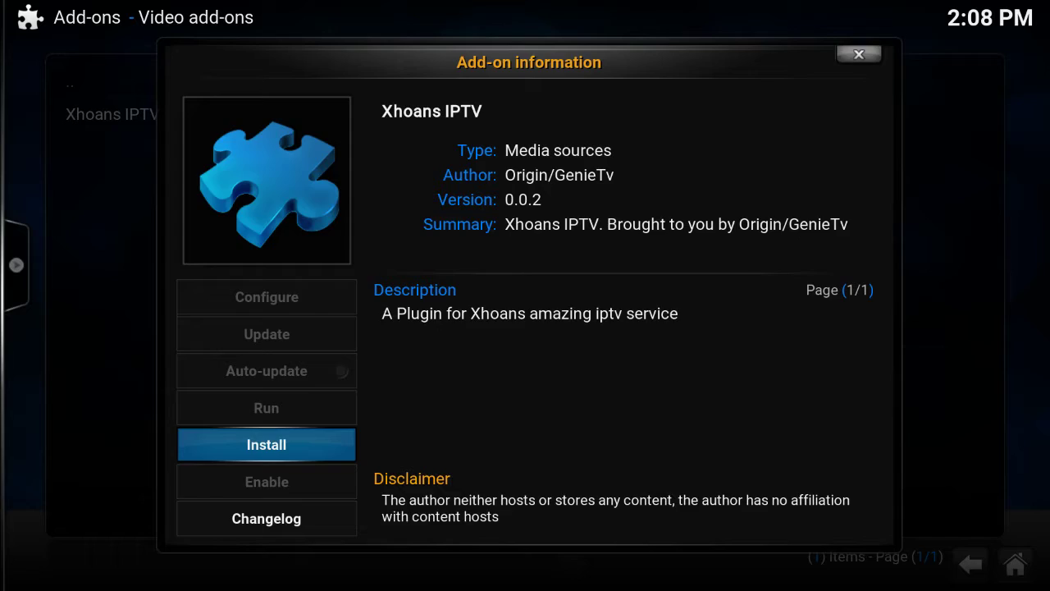
key("Return")
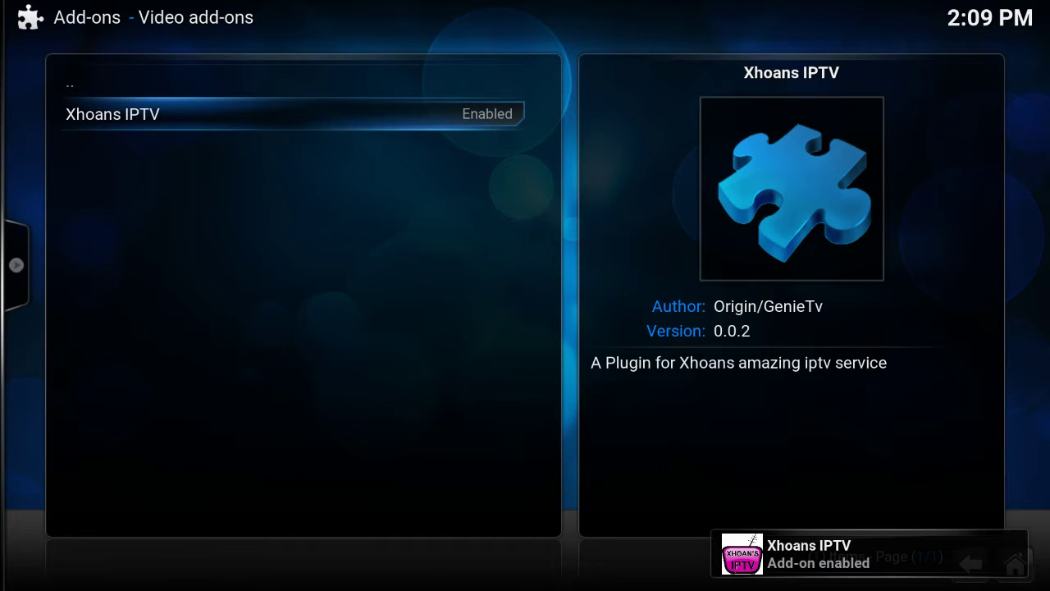
key("Return")
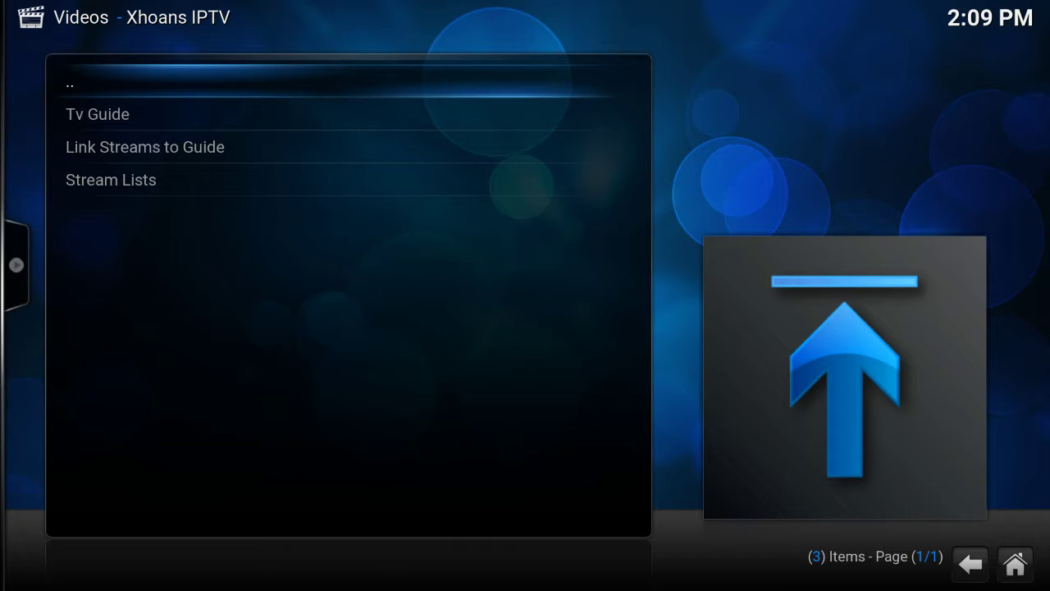
left_click(98, 114)
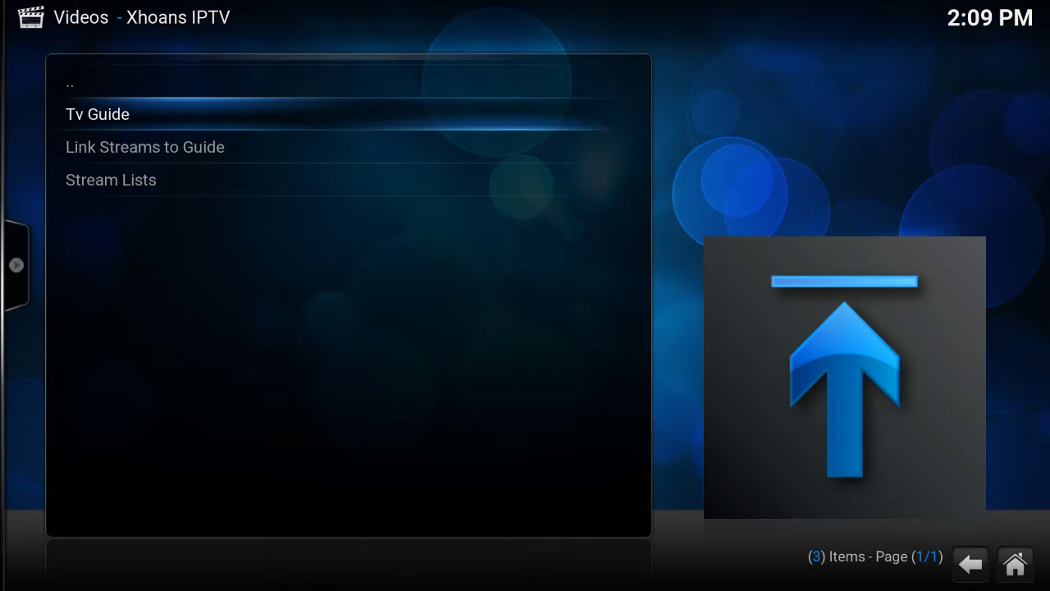
Step: In Add-on settings, replace the placeholder GenieTv User with your own username
key("c")
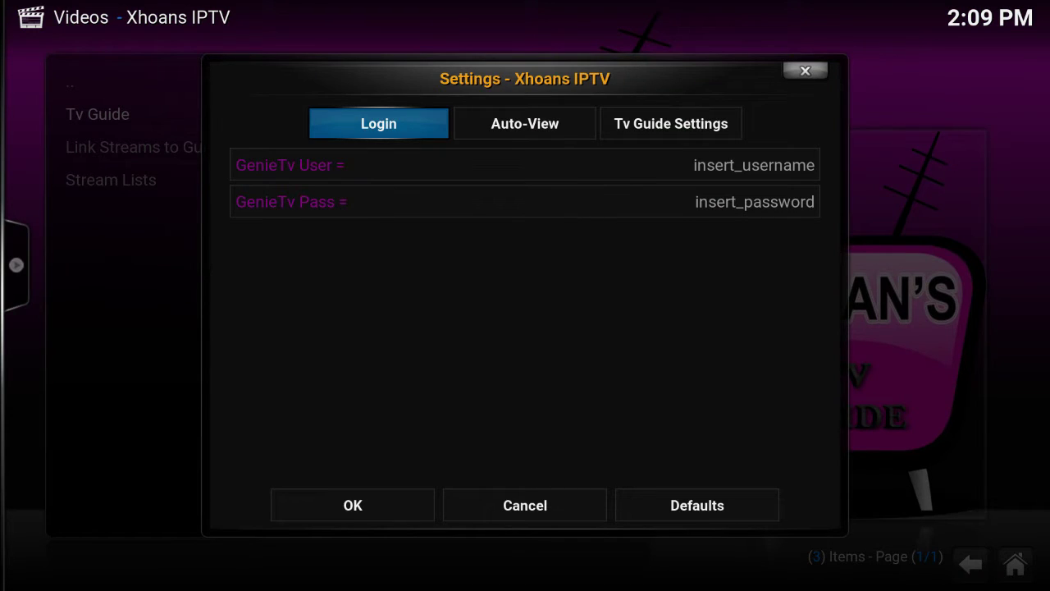
key("Down")
key("Return")
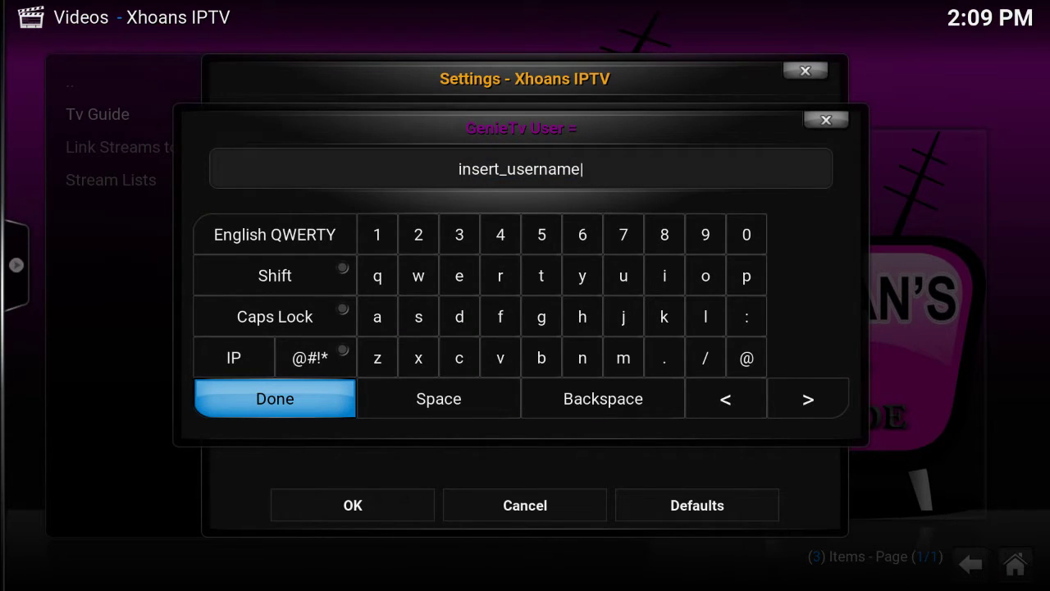
key("Right")
key("Right")
key("Return")
key("Return")
key("Return")
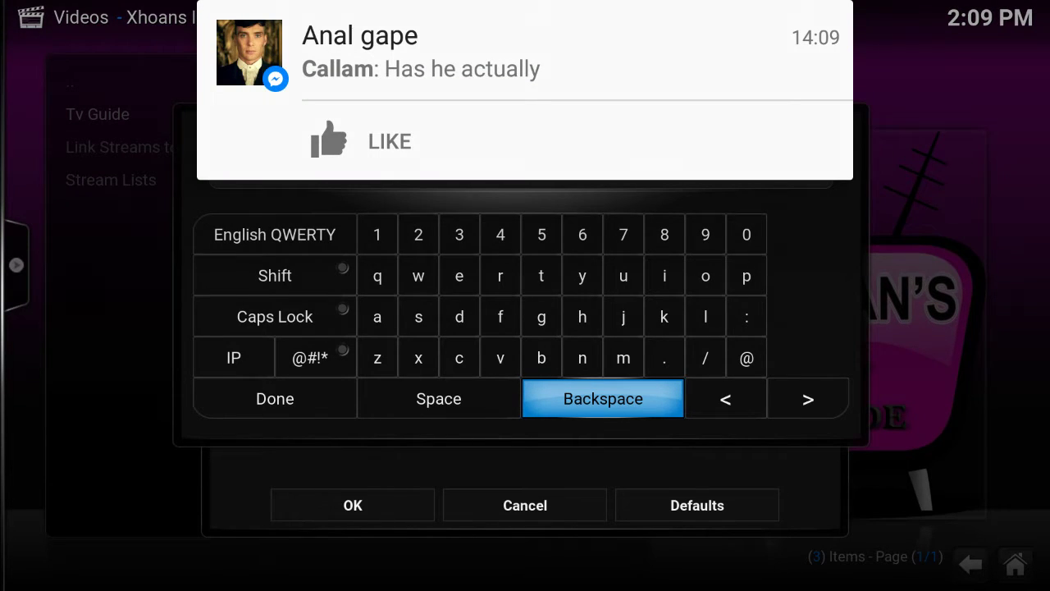
key("Return")
key("Return")
key("Return")
key("Return")
key("Return")
key("Return")
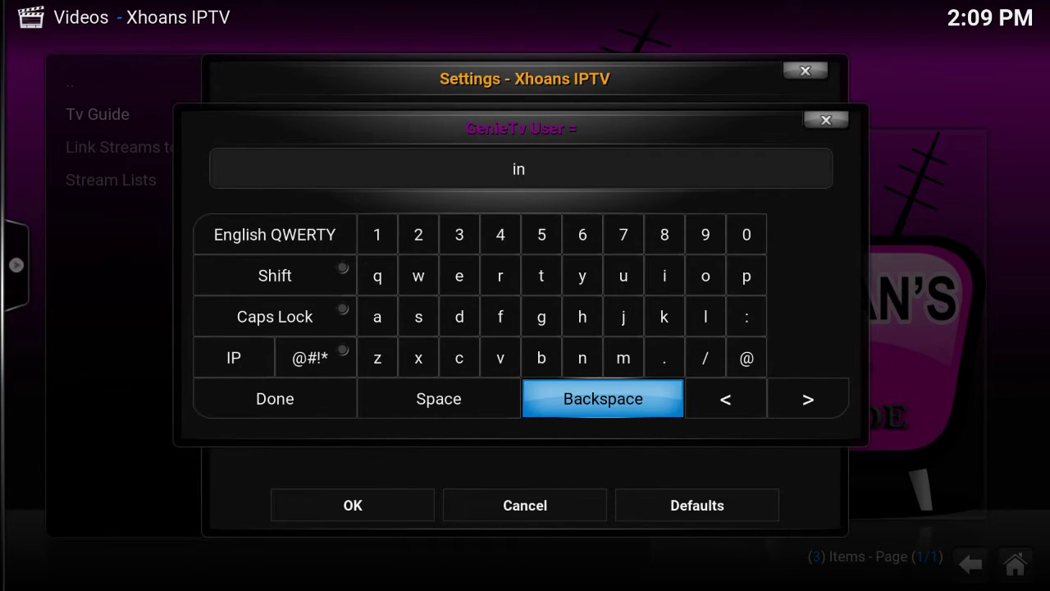
key("Return")
key("Return")
type("tuto")
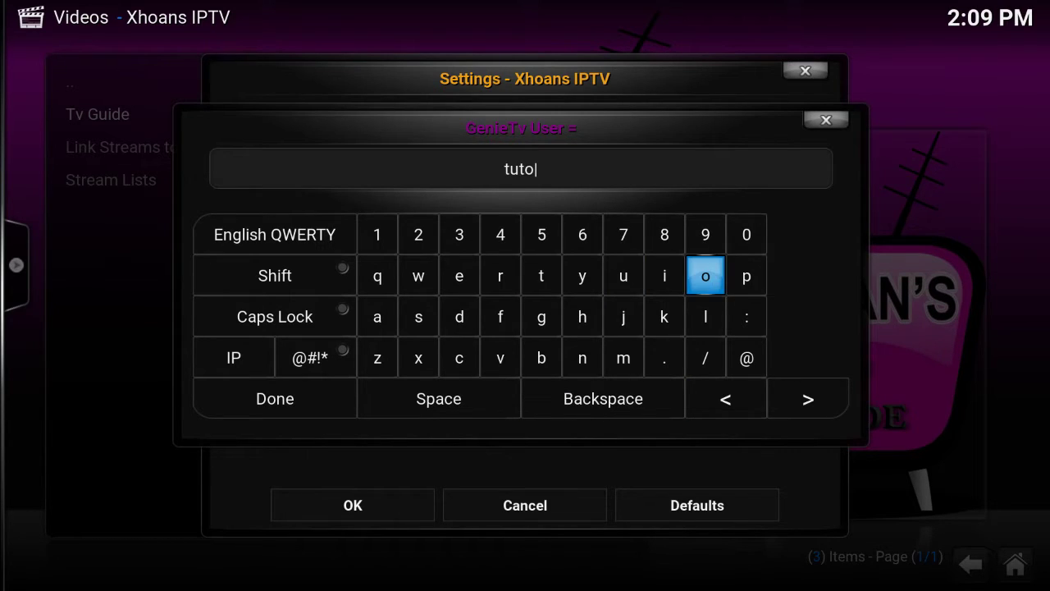
type("ri")
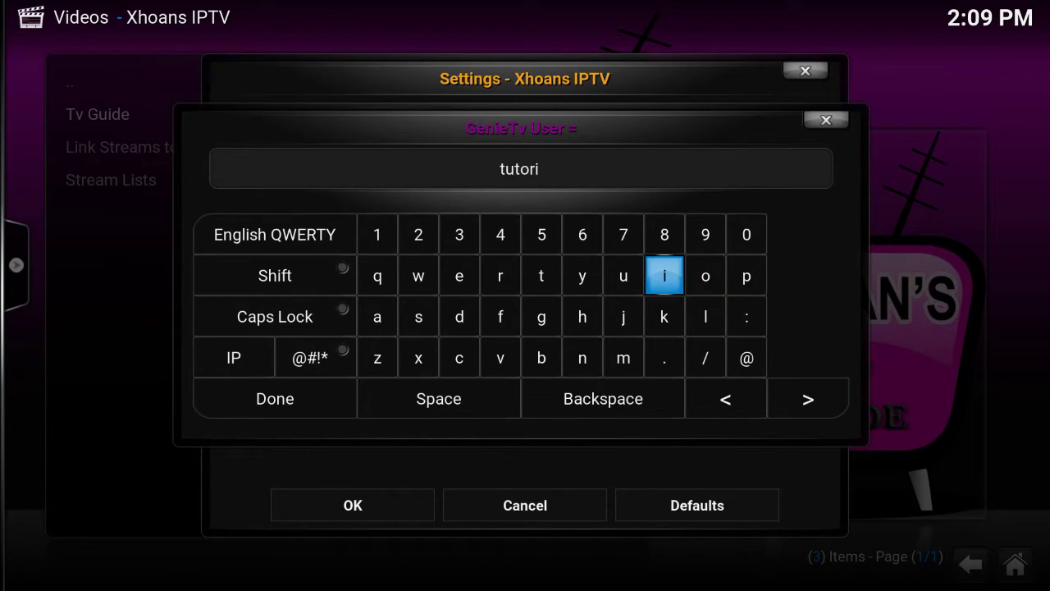
type("al")
key("Return")
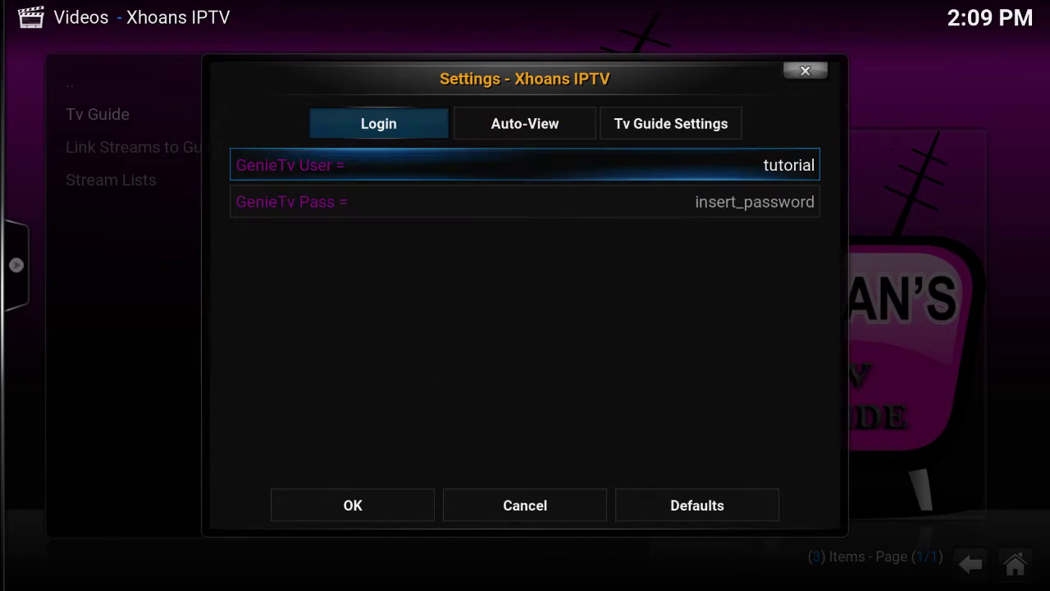
Step: Clear the placeholder GenieTv Pass and type the account password
key("Down")
key("Return")
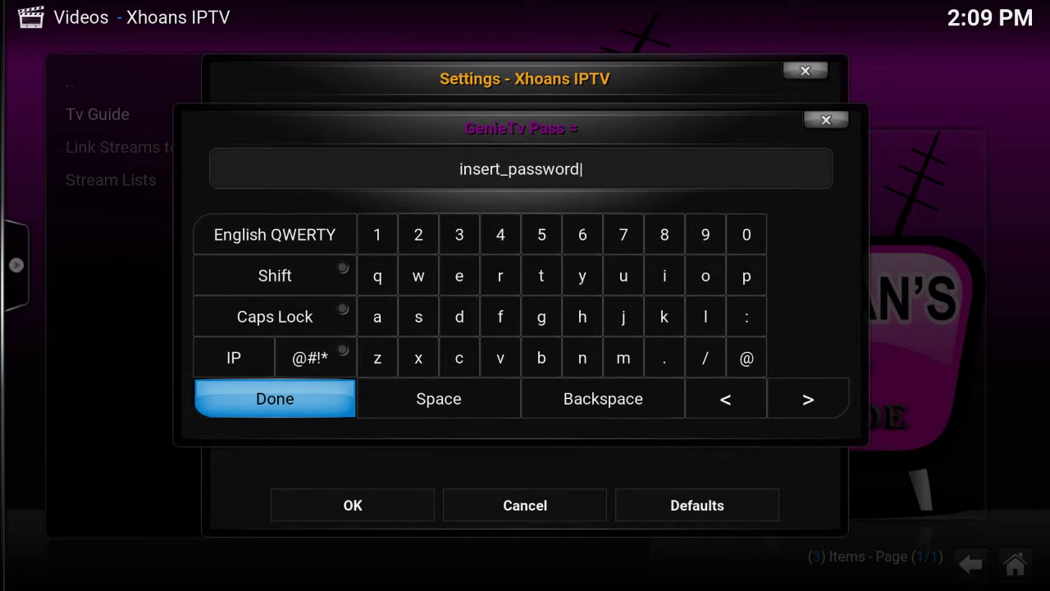
key("BackSpace")
key("BackSpace")
key("BackSpace")
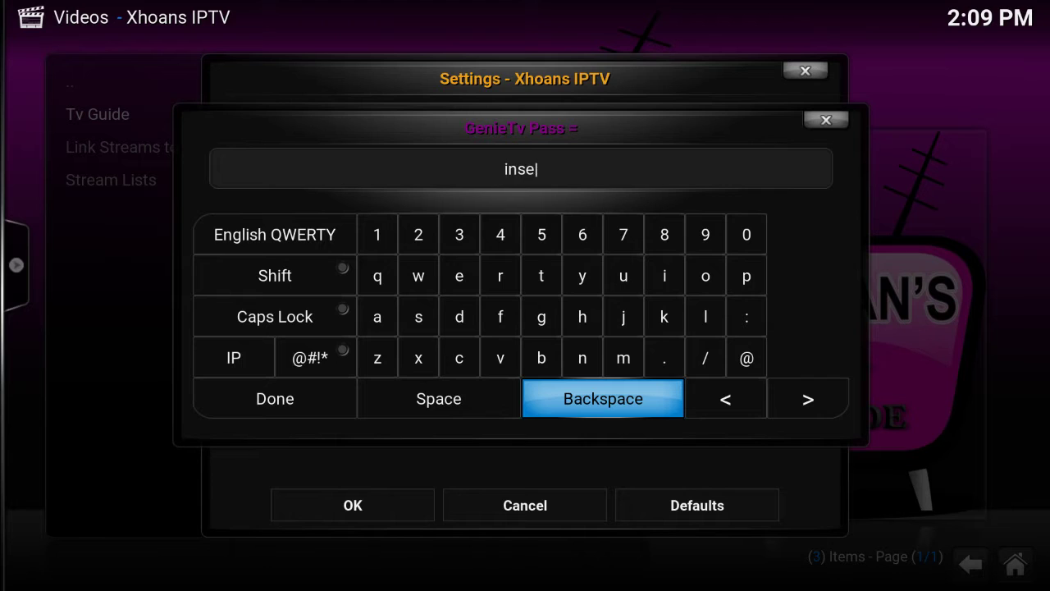
key("BackSpace")
key("BackSpace")
key("BackSpace")
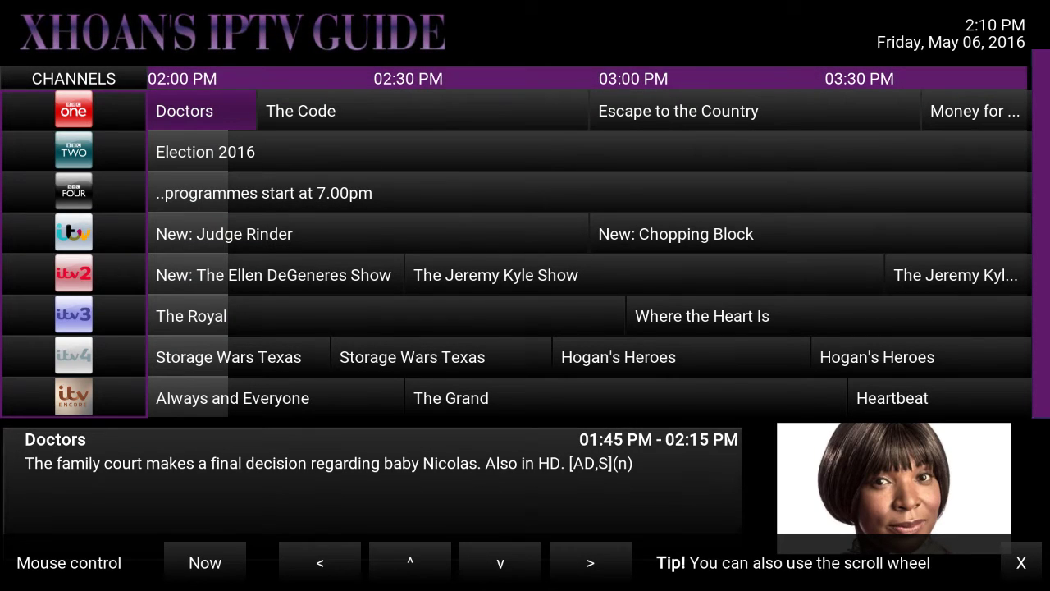
Step: Try the New: Judge Rinder stream on ITV, then page the guide down to the Dave HD listings
left_click(224, 234)
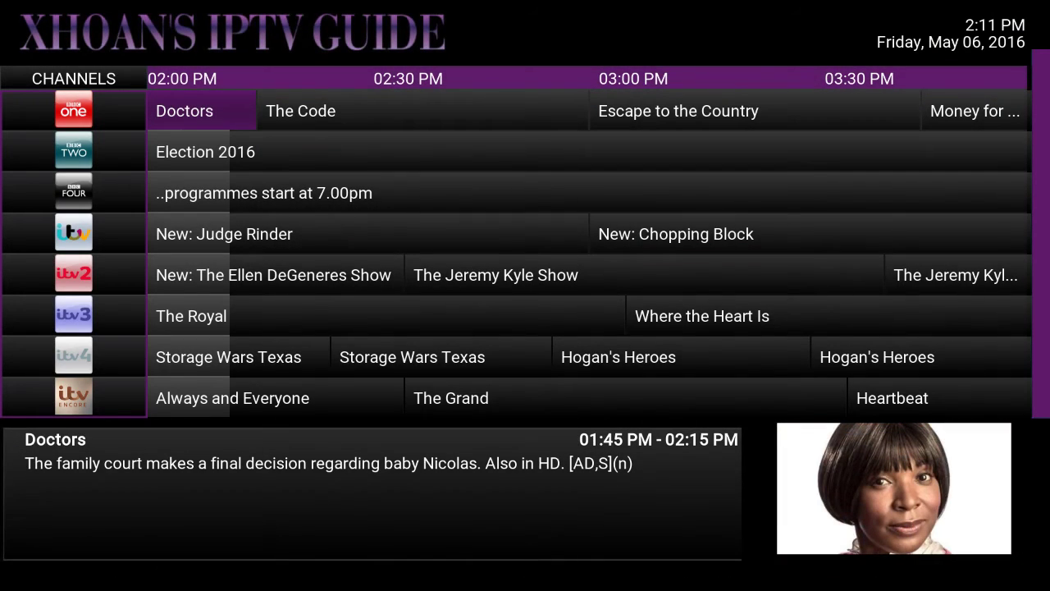
left_click(200, 110)
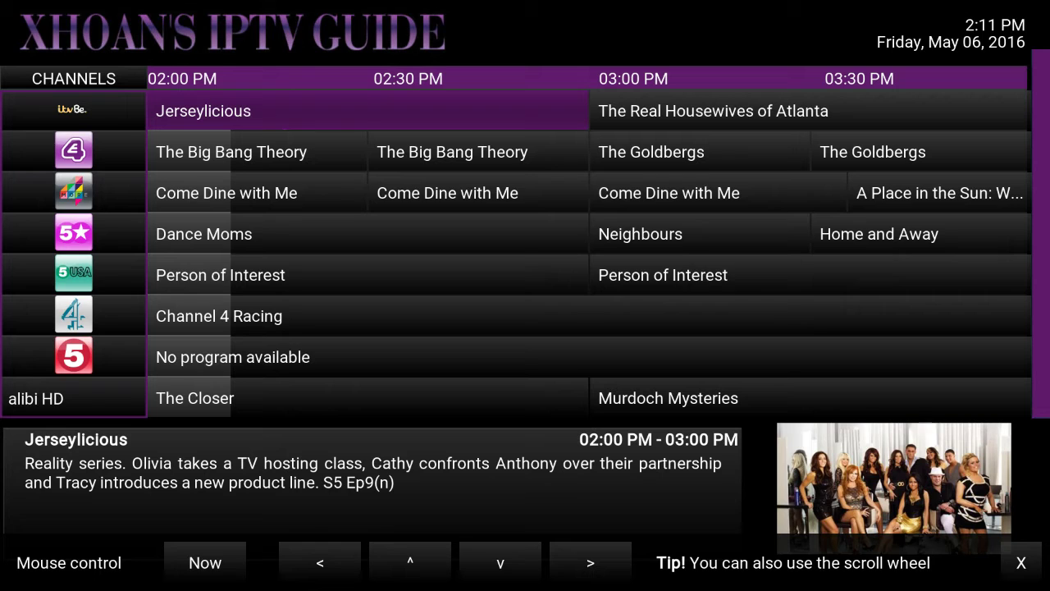
left_click(500, 562)
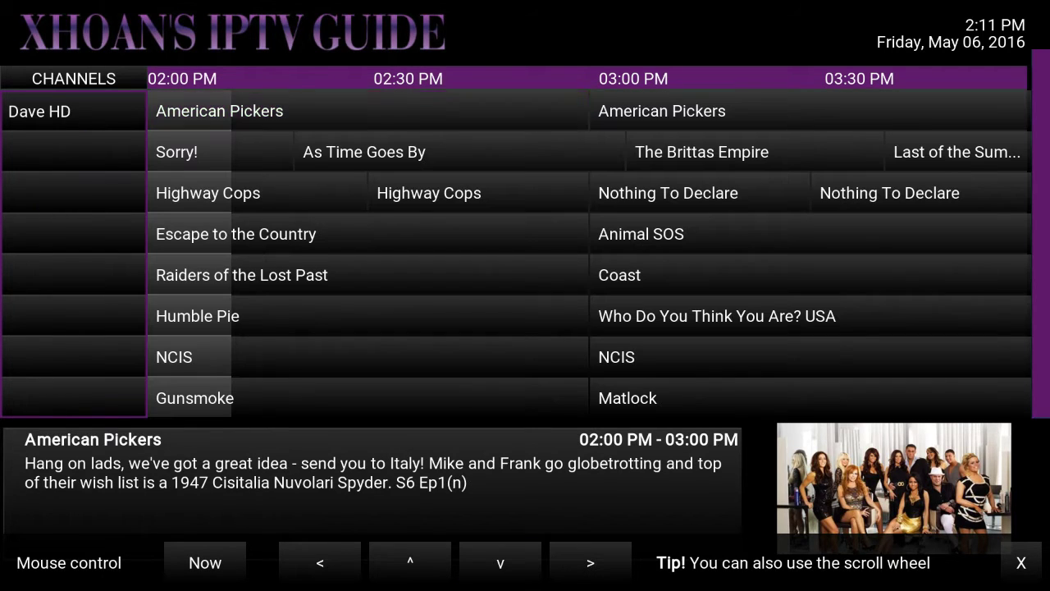
Step: Page down through the guide's channel lists to the Sky Sports channels, then step back one page
key("Page_Down")
key("Page_Down")
key("Page_Down")
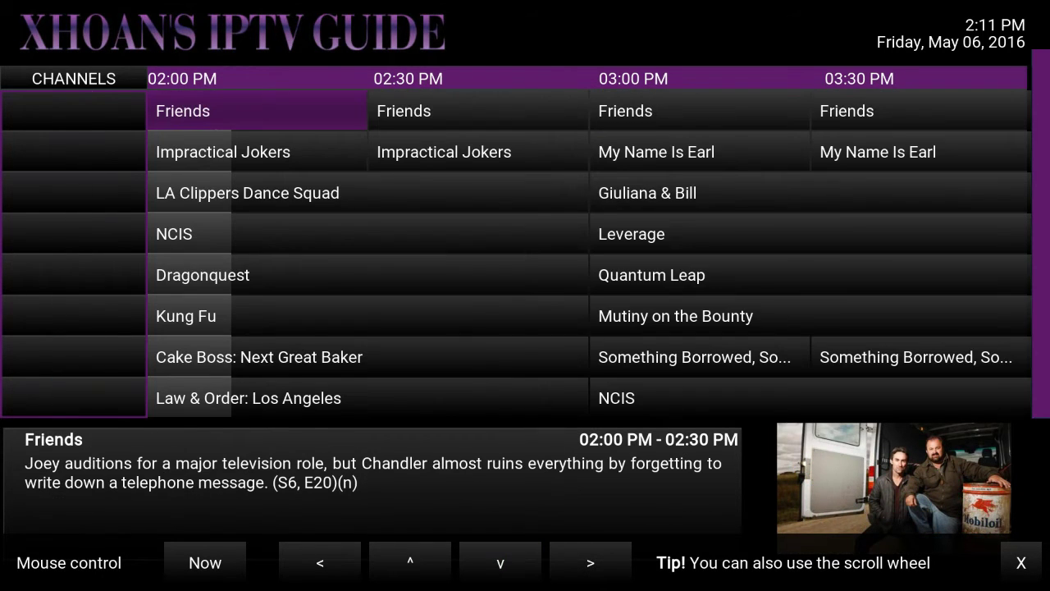
key("Page_Down")
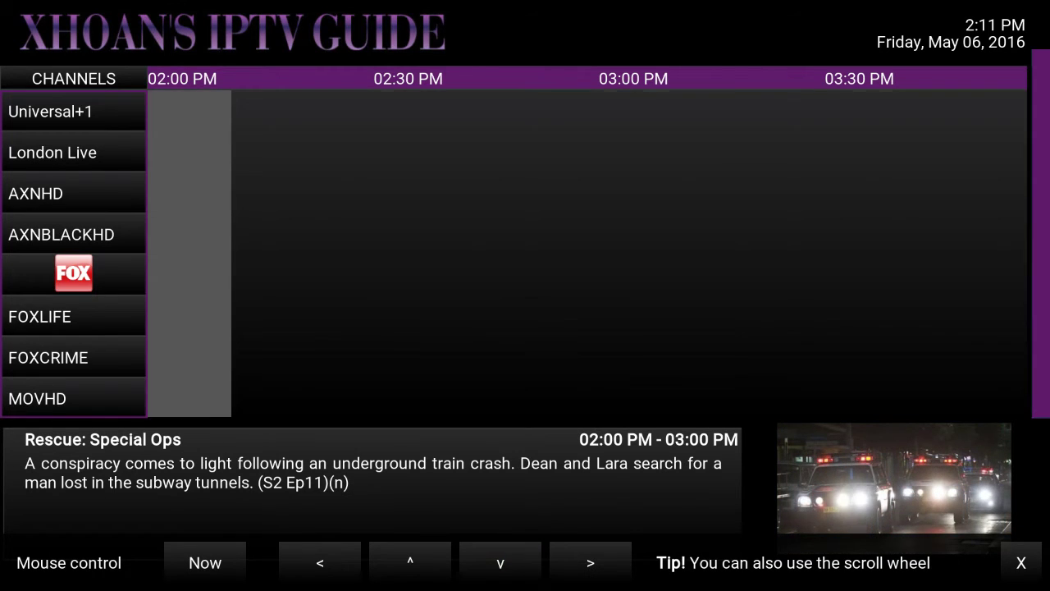
key("Page_Down")
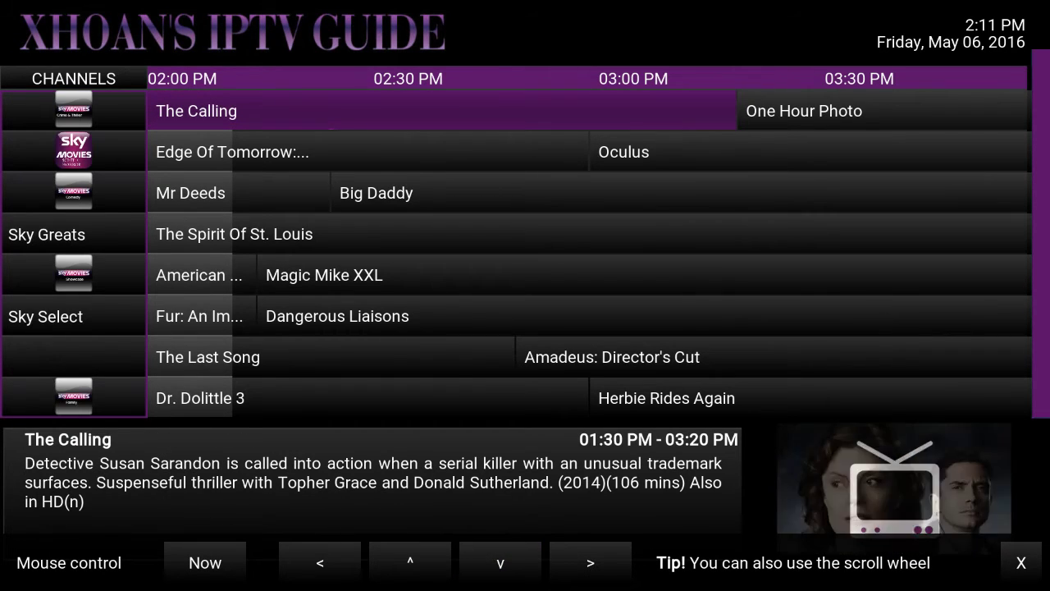
key("Page_Down")
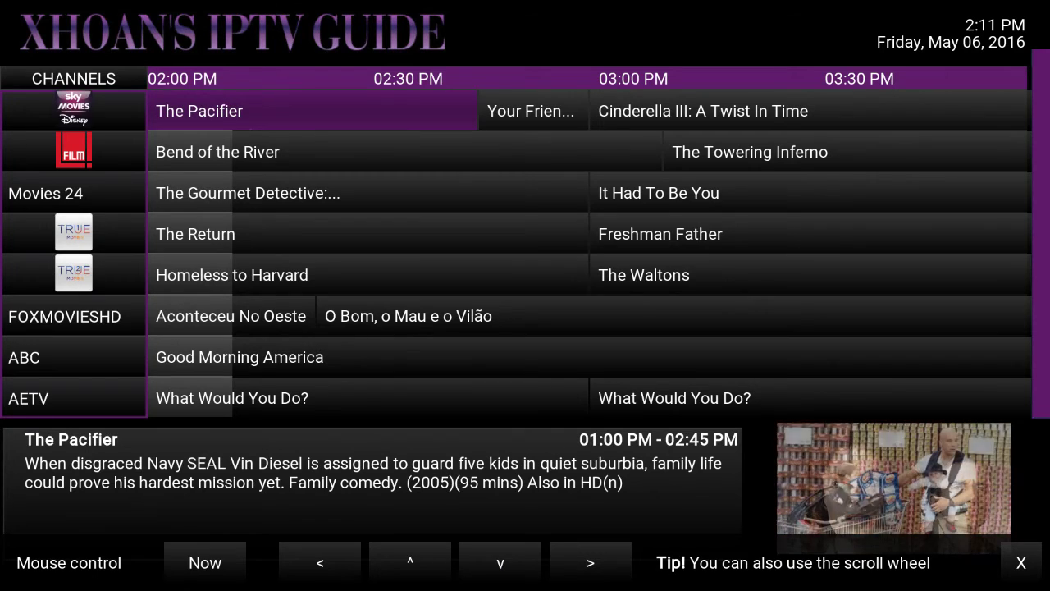
key("Page_Down")
key("Page_Down")
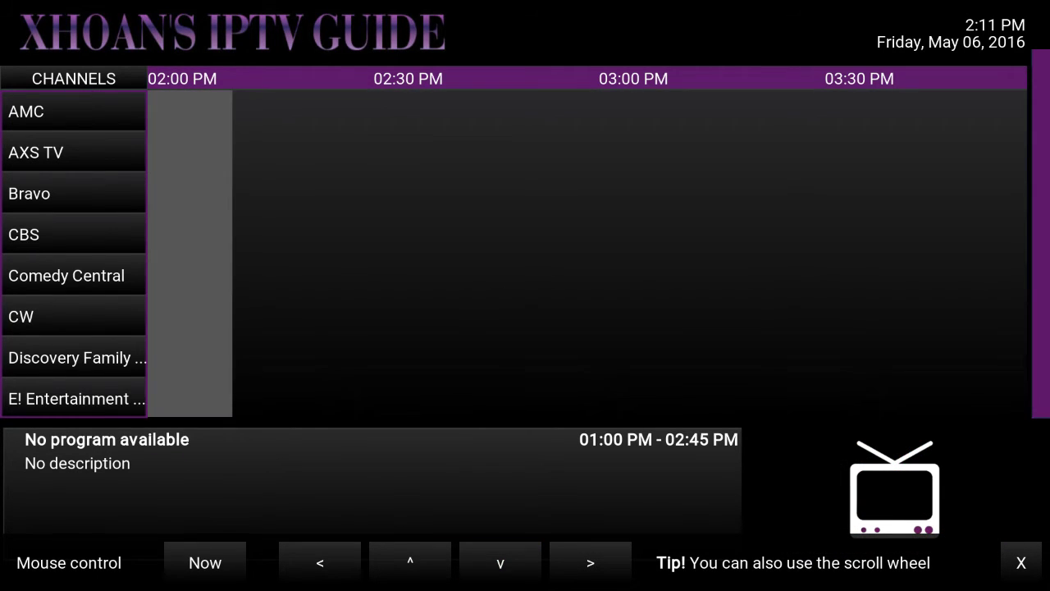
key("Page_Down")
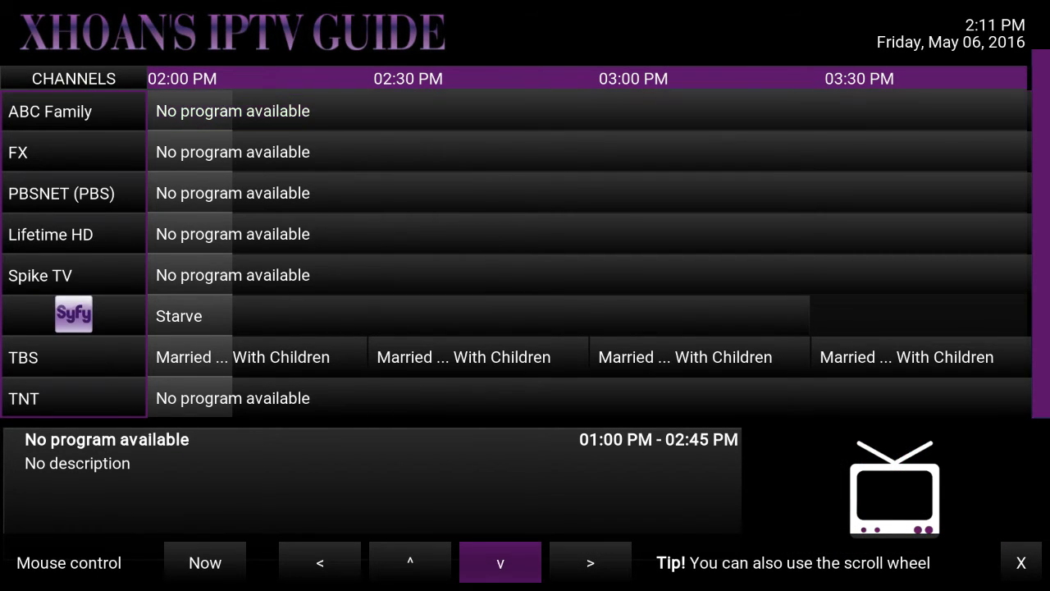
key("Page_Down")
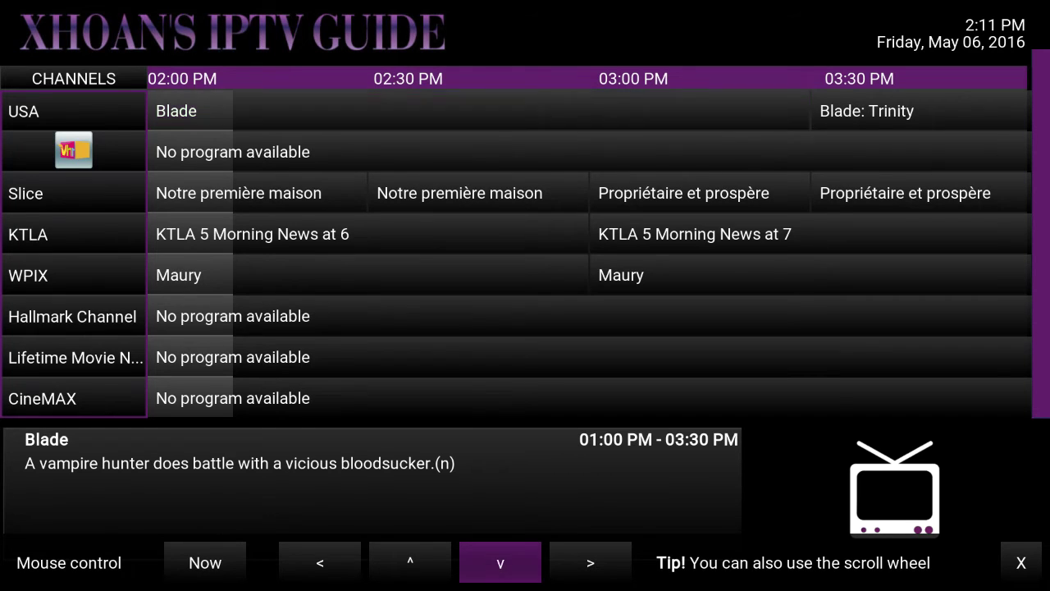
key("Page_Down")
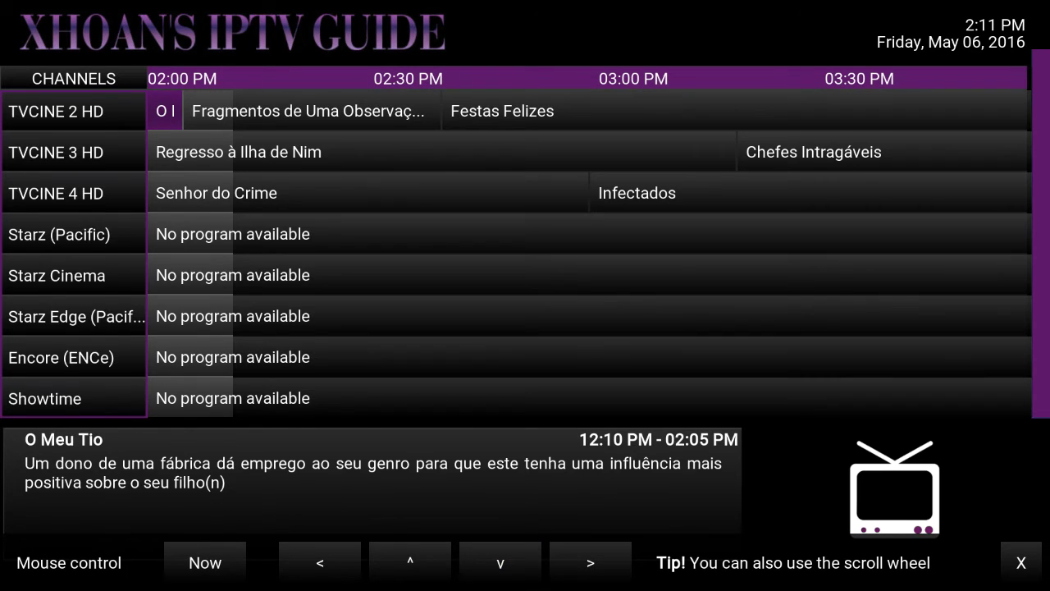
key("Page_Down")
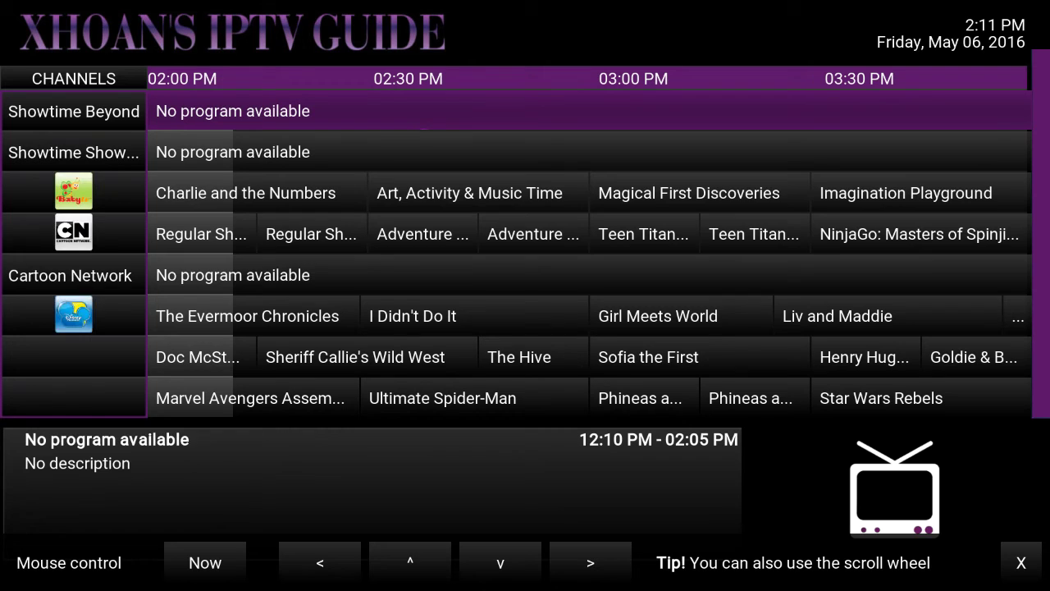
key("Page_Down")
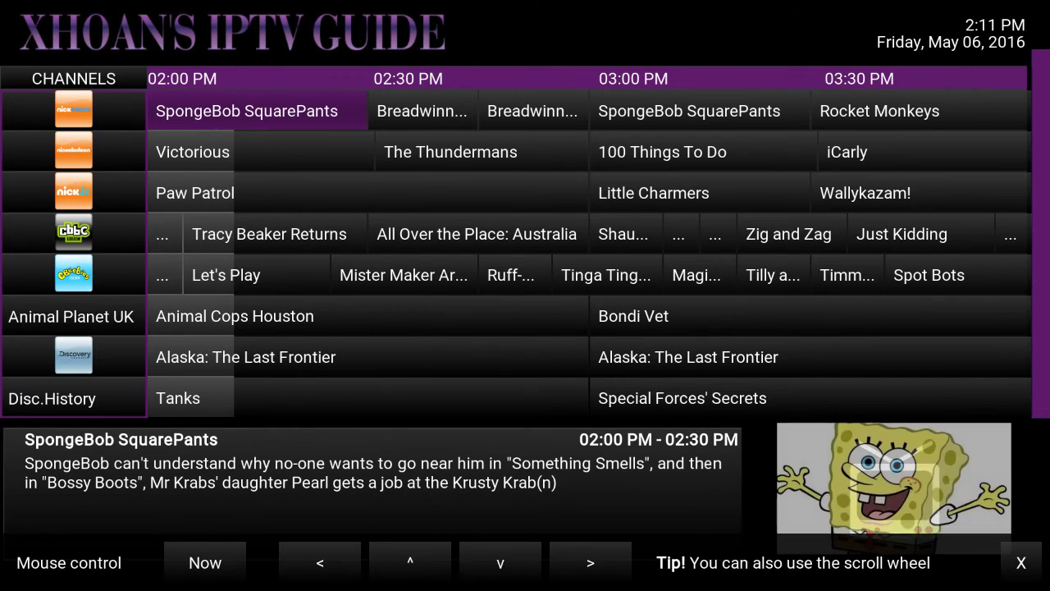
key("Page_Down")
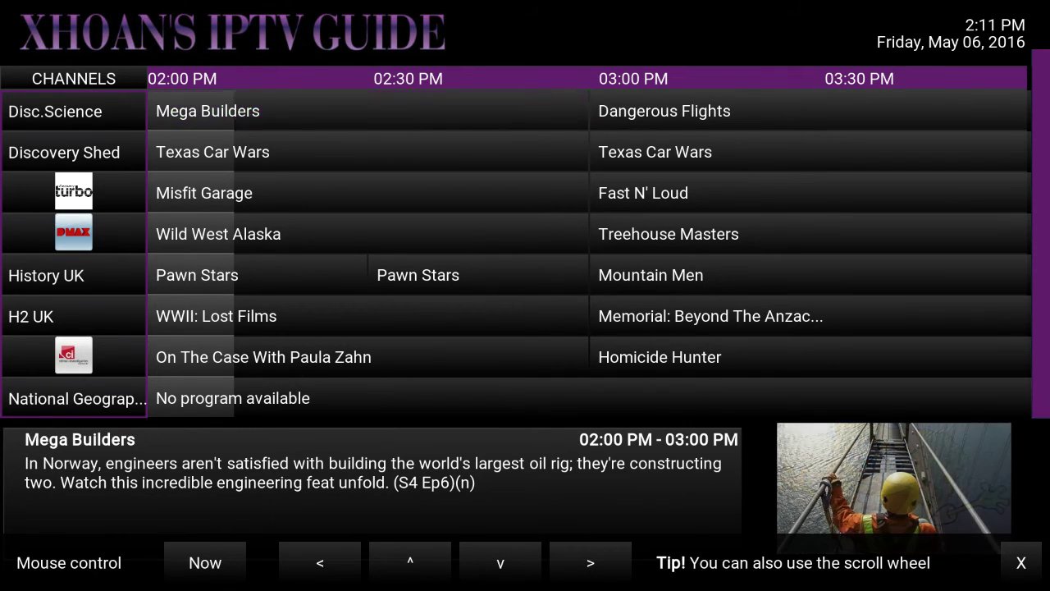
key("Page_Down")
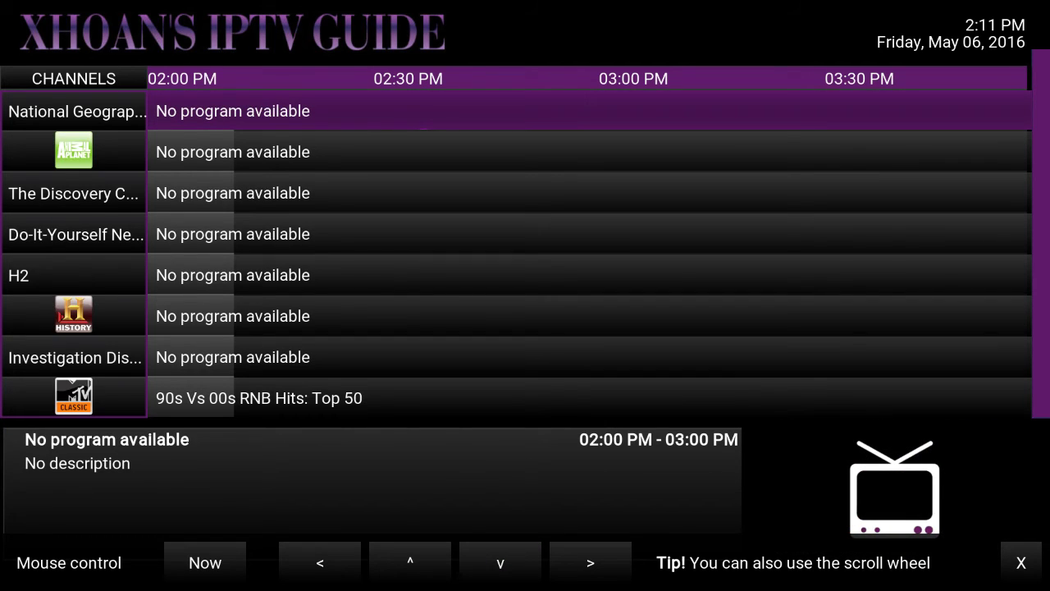
key("Page_Down")
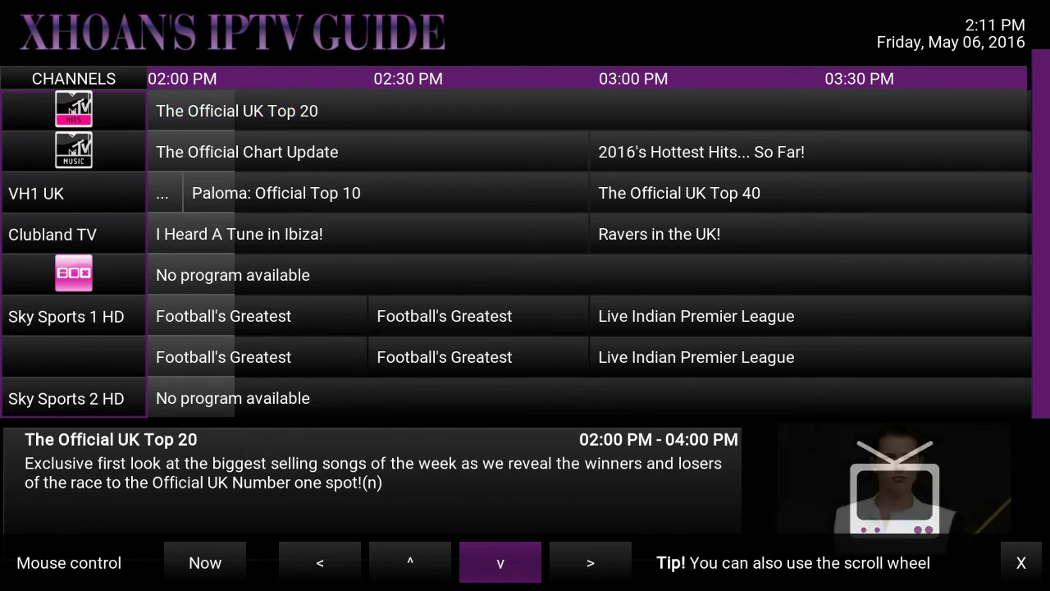
key("Page_Down")
key("Up")
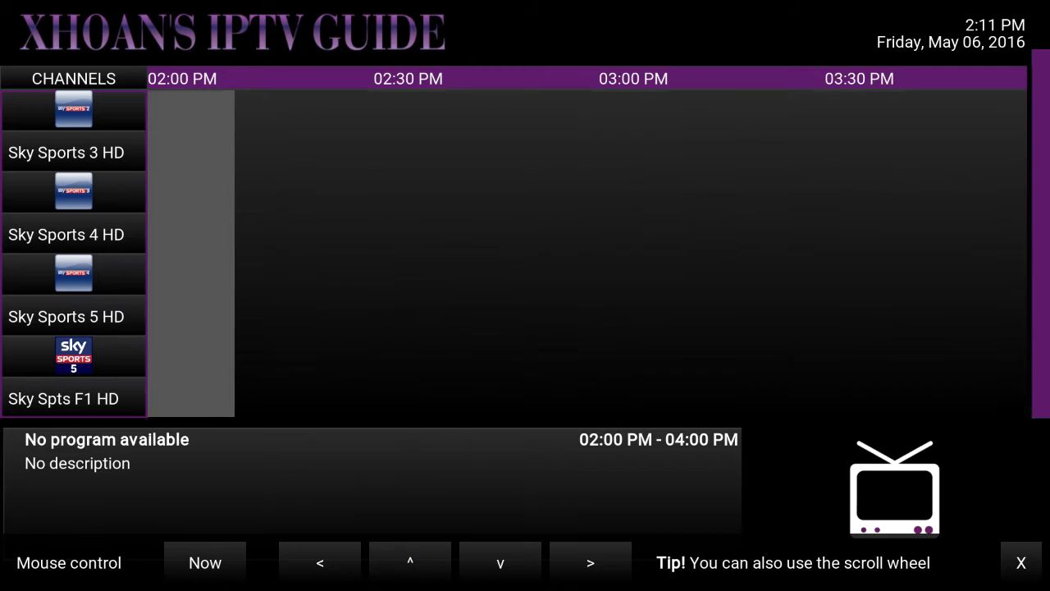